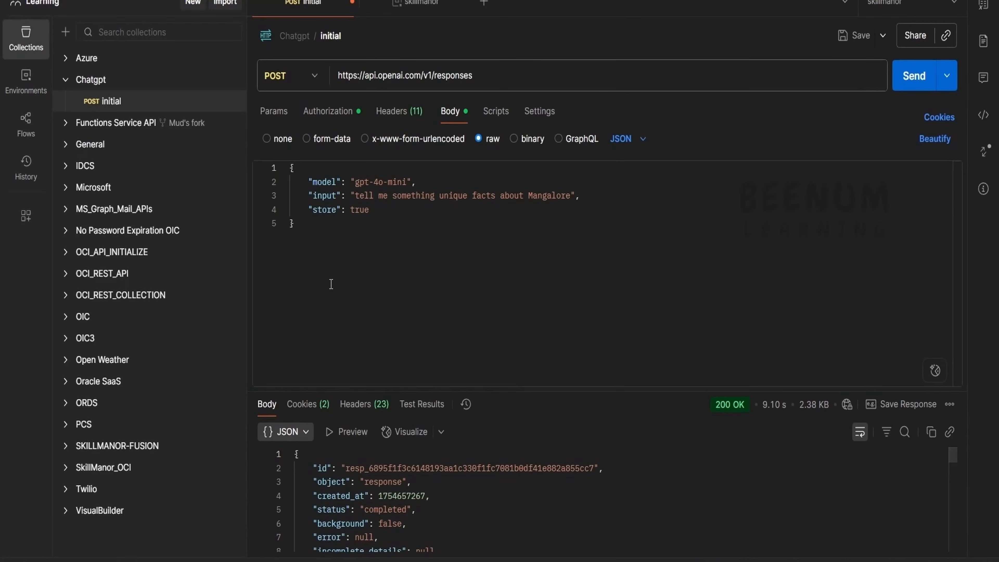
Review the initial request's JSON body, Bearer Token authorization, headers and endpoint URL, and return to the body.
{"action": "left_click_drag", "start_coordinate": [329, 278], "coordinate": [262, 127]}
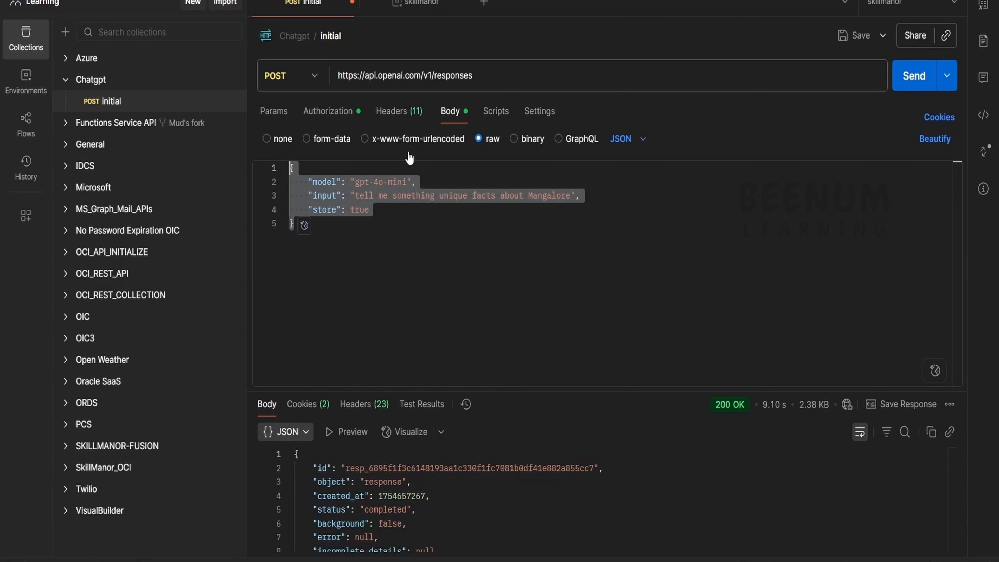
{"action": "left_click", "coordinate": [335, 116]}
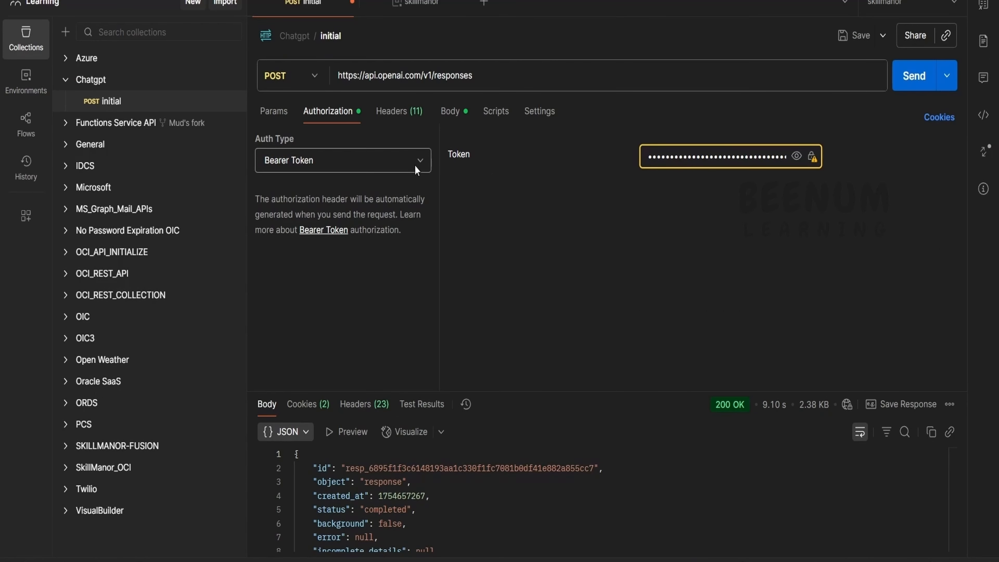
{"action": "left_click", "coordinate": [397, 118]}
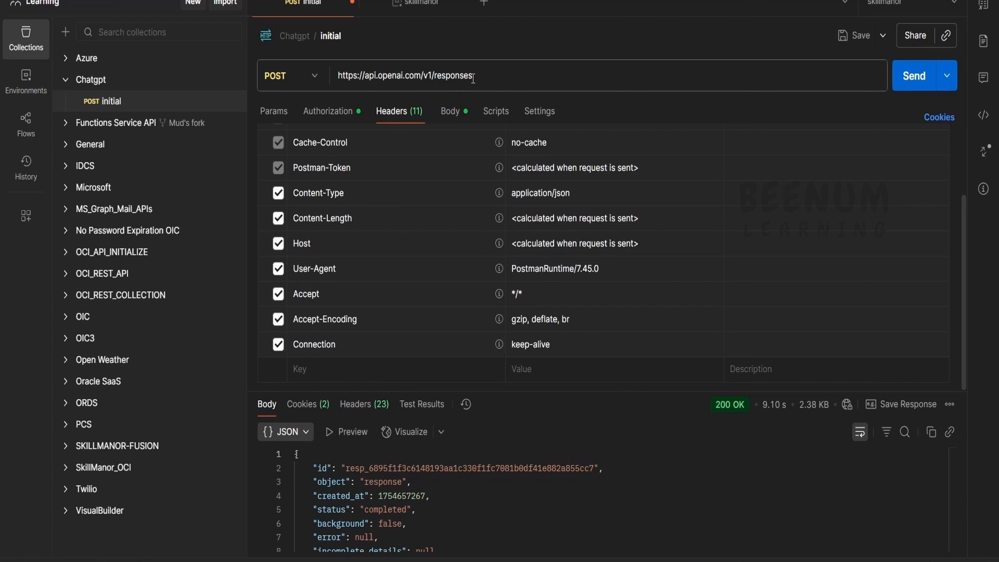
{"action": "left_click_drag", "start_coordinate": [503, 71], "coordinate": [341, 68]}
{"action": "left_click", "coordinate": [405, 75]}
{"action": "left_click", "coordinate": [453, 111]}
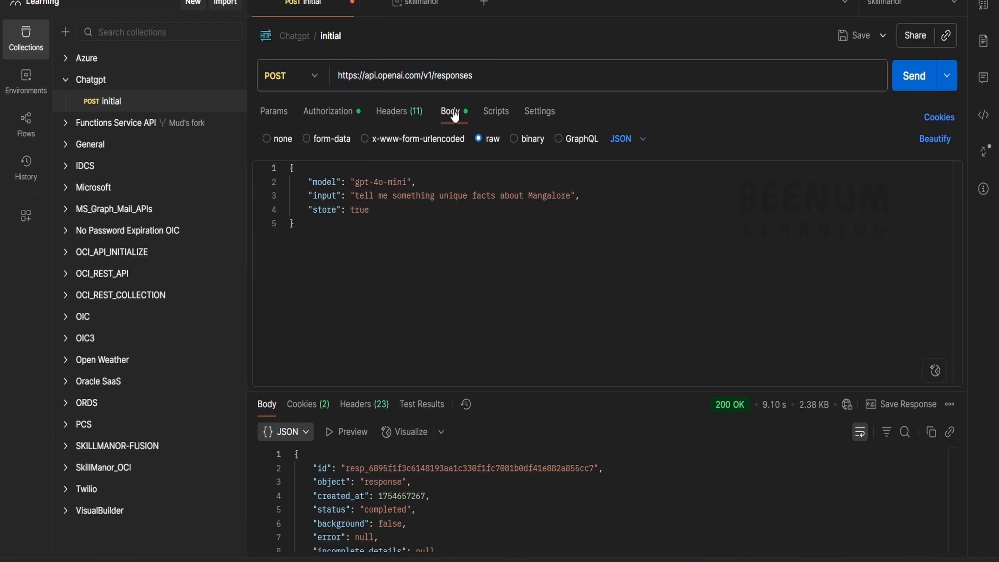
Match the chatbot's question field in the ChatGPT demo with the request body's input, and examine the model and store parameters in Postman.
{"action": "left_click_drag", "start_coordinate": [352, 264], "coordinate": [346, 195]}
{"action": "left_click", "coordinate": [379, 237]}
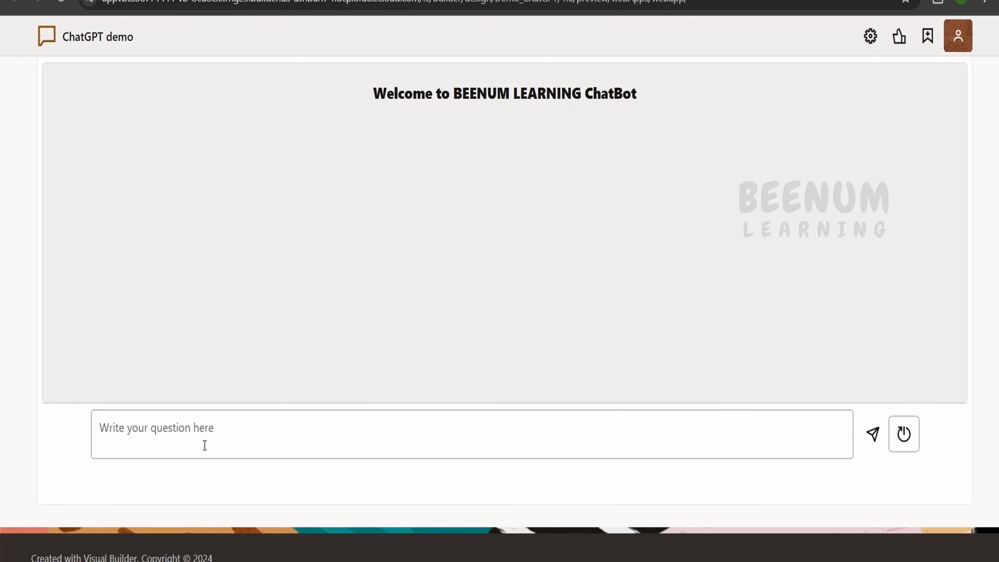
{"action": "left_click", "coordinate": [201, 442]}
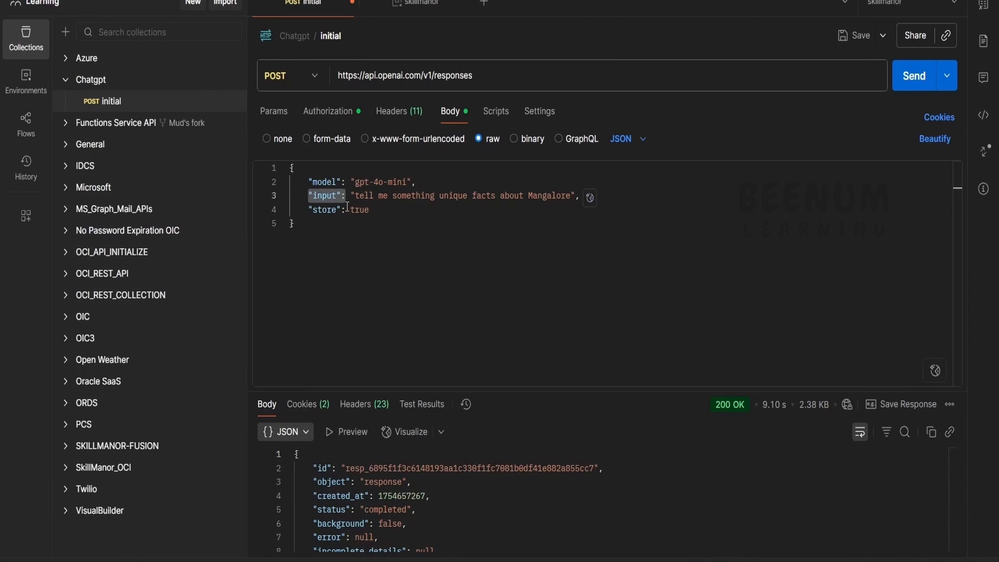
{"action": "left_click_drag", "start_coordinate": [351, 196], "coordinate": [575, 197]}
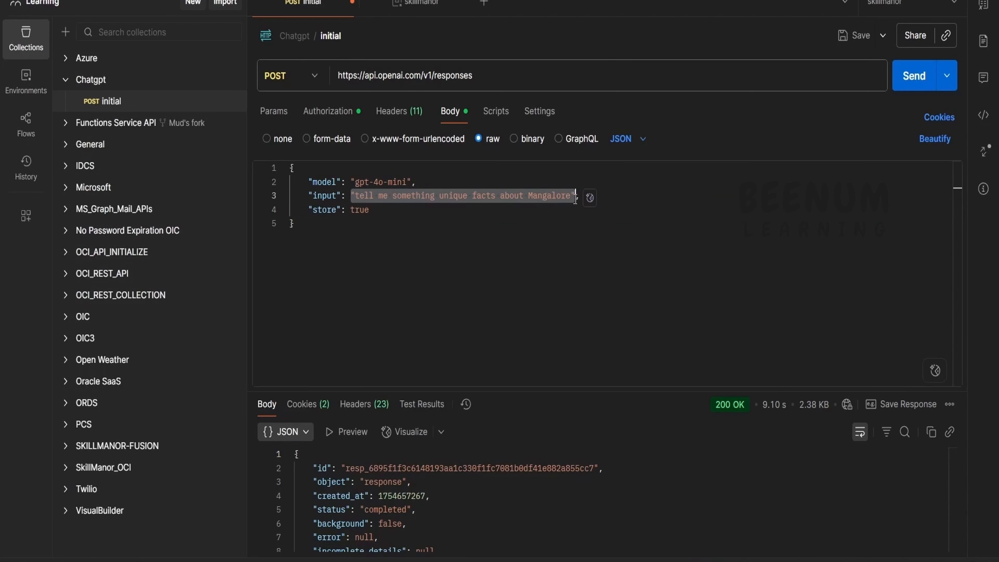
{"action": "left_click_drag", "start_coordinate": [353, 181], "coordinate": [412, 181]}
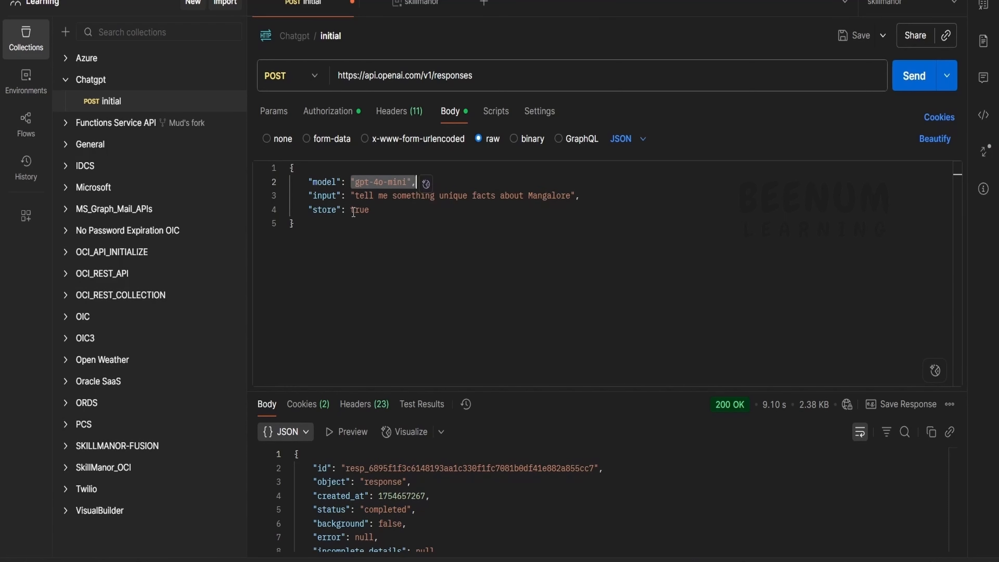
{"action": "left_click_drag", "start_coordinate": [309, 210], "coordinate": [398, 218]}
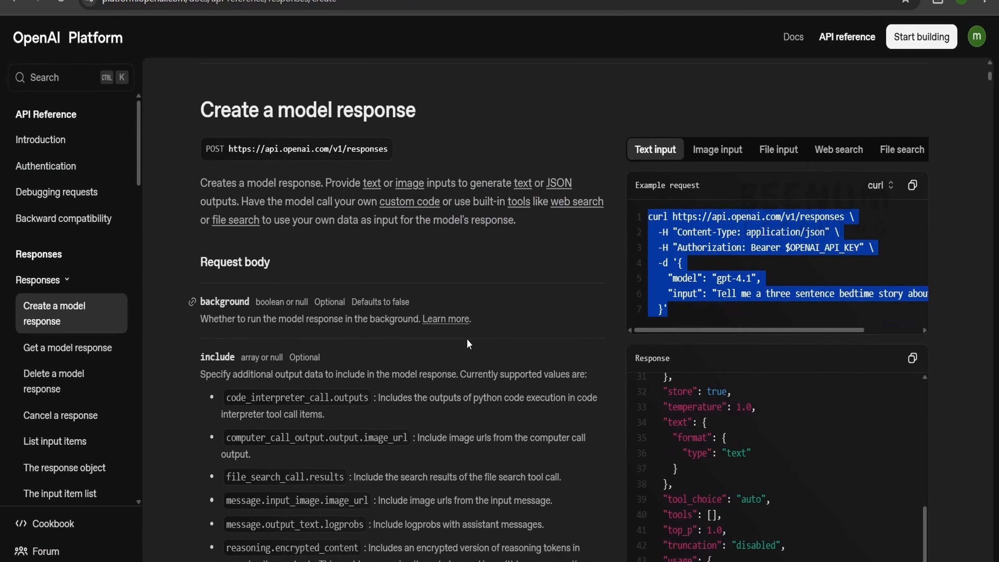
Look up the store parameter under Create a model response in the OpenAI API reference.
{"action": "scroll", "coordinate": [393, 276], "scroll_direction": "down", "scroll_amount": 5}
{"action": "scroll", "coordinate": [657, 368], "scroll_direction": "down", "scroll_amount": 10}
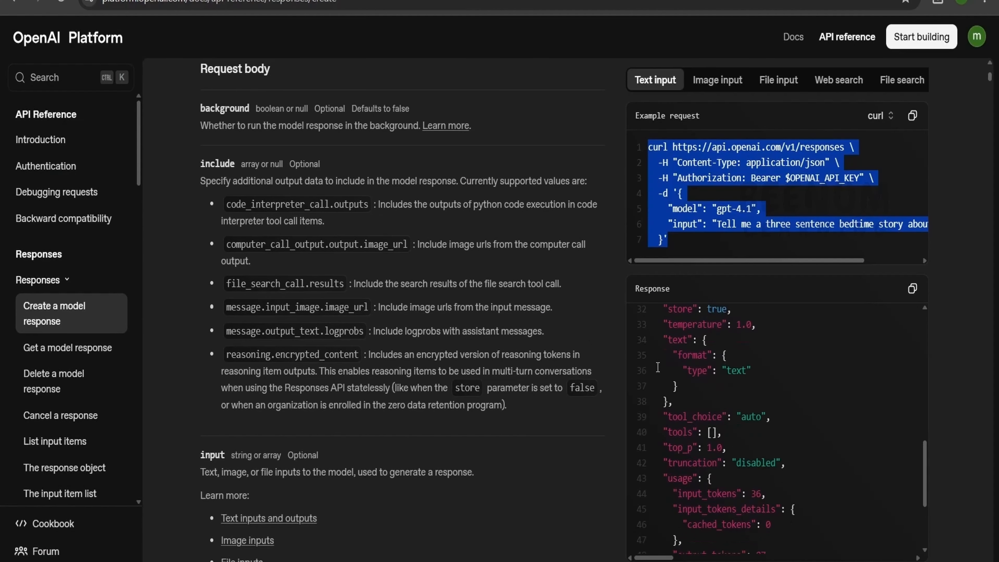
{"action": "scroll", "coordinate": [658, 367], "scroll_direction": "down", "scroll_amount": 3}
{"action": "scroll", "coordinate": [462, 462], "scroll_direction": "down", "scroll_amount": 15}
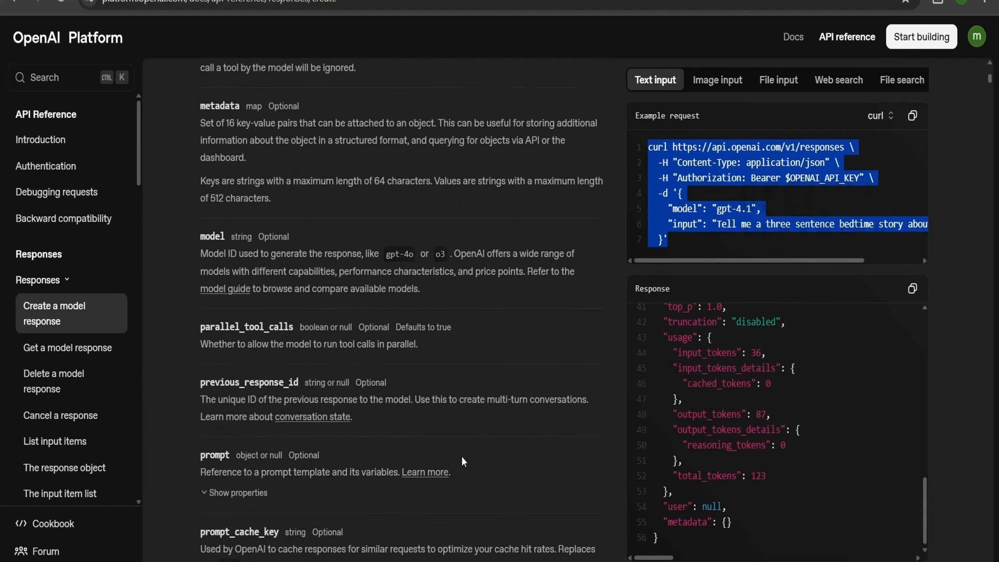
{"action": "scroll", "coordinate": [463, 462], "scroll_direction": "down", "scroll_amount": 20}
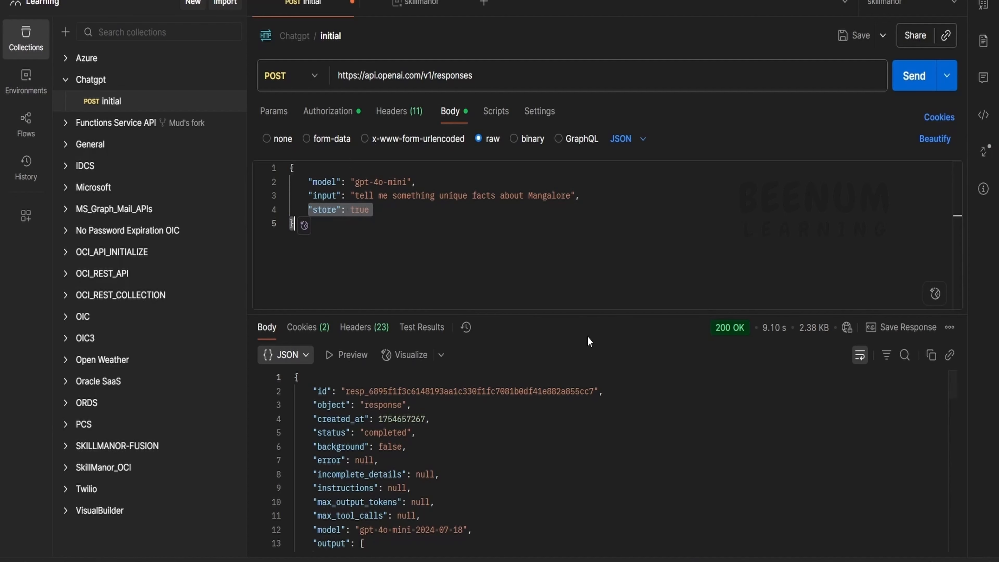
Enlarge the response area in Postman and examine the output, content and text fields through the end of the answer.
{"action": "left_click_drag", "start_coordinate": [579, 314], "coordinate": [580, 263]}
{"action": "scroll", "coordinate": [561, 437], "scroll_direction": "down", "scroll_amount": 3}
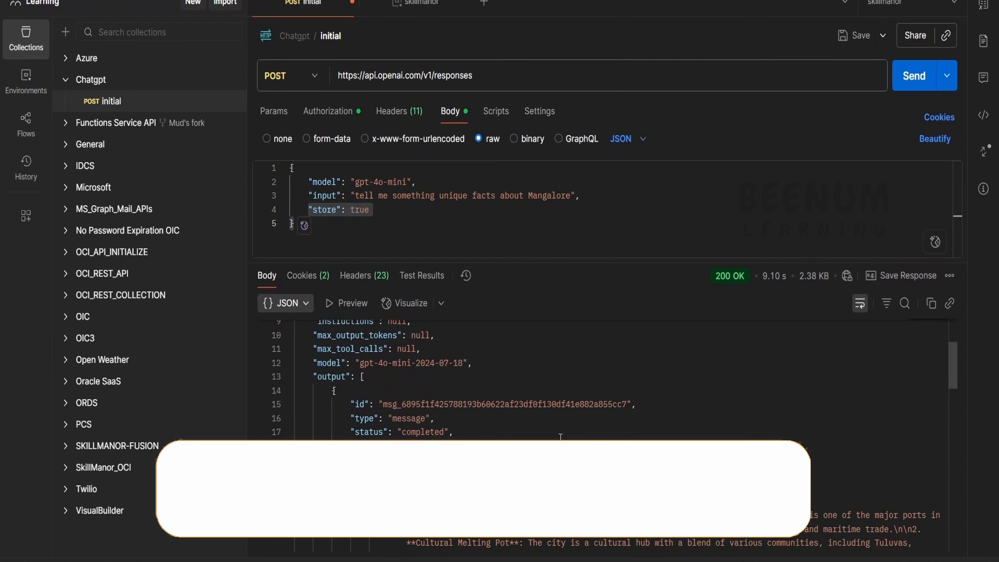
{"action": "scroll", "coordinate": [560, 433], "scroll_direction": "down", "scroll_amount": 3}
{"action": "scroll", "coordinate": [407, 409], "scroll_direction": "up", "scroll_amount": 2}
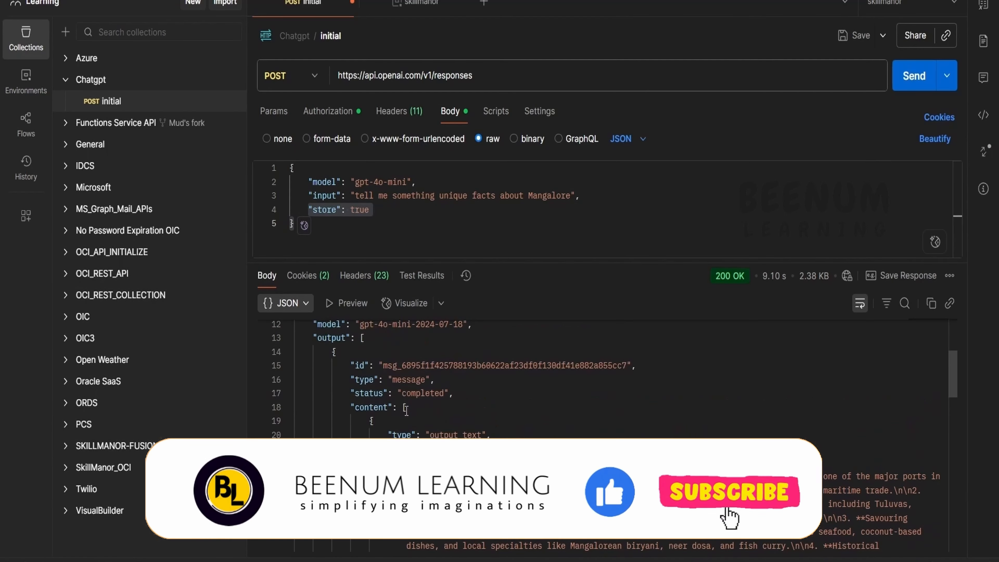
{"action": "scroll", "coordinate": [406, 409], "scroll_direction": "up", "scroll_amount": 1}
{"action": "double_click", "coordinate": [331, 376]}
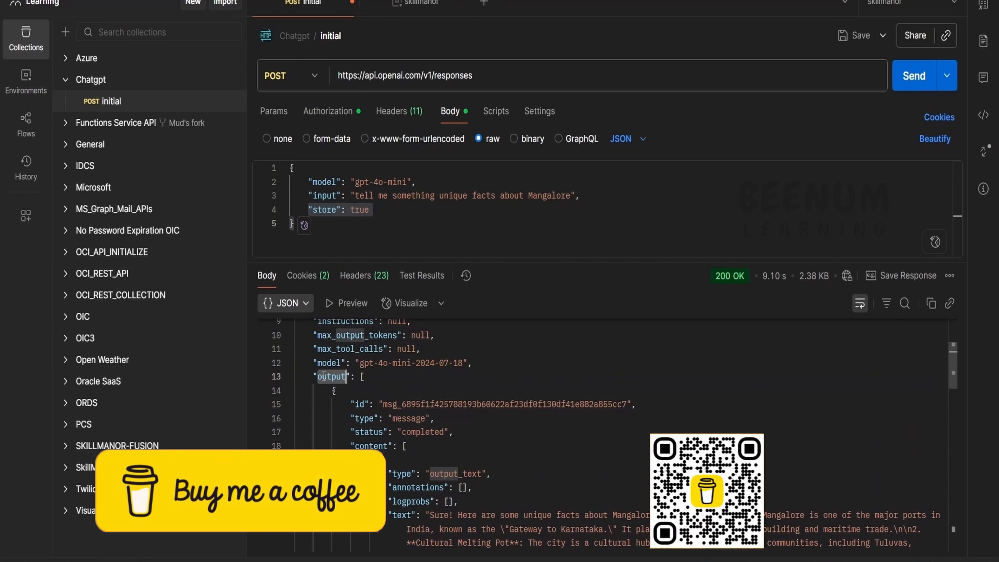
{"action": "double_click", "coordinate": [371, 446]}
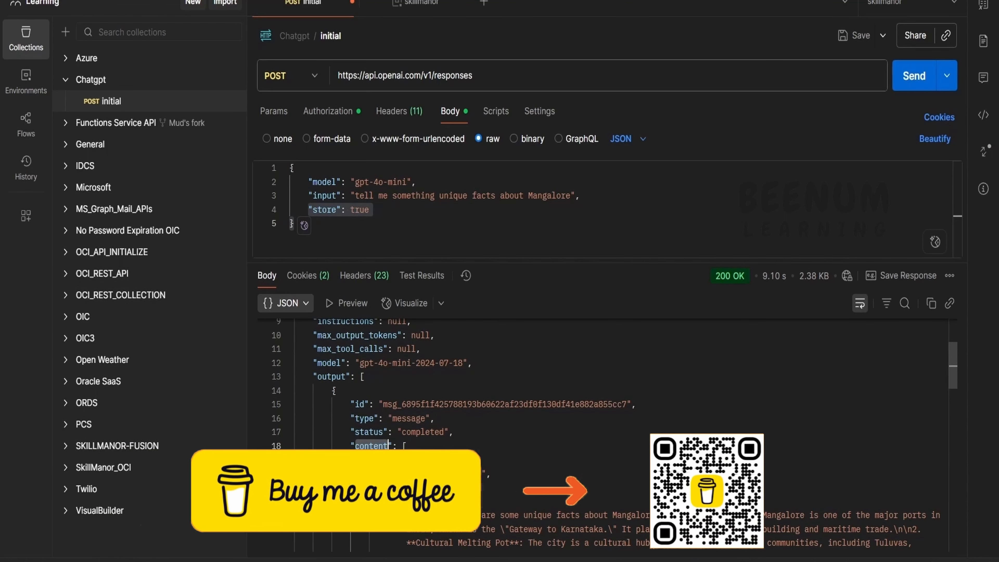
{"action": "left_click_drag", "start_coordinate": [397, 515], "coordinate": [402, 515]}
{"action": "scroll", "coordinate": [424, 507], "scroll_direction": "down", "scroll_amount": 1}
{"action": "double_click", "coordinate": [397, 476]}
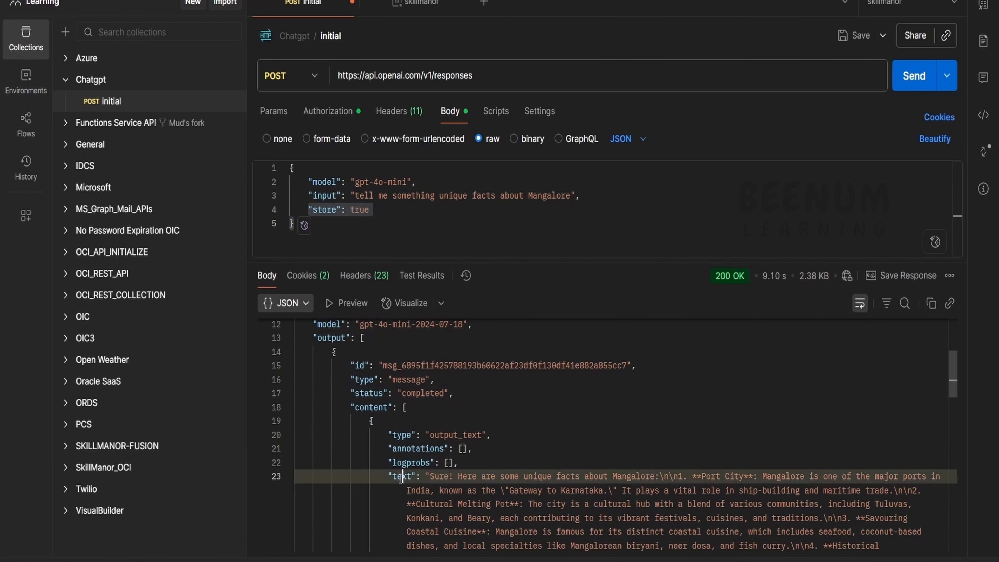
{"action": "scroll", "coordinate": [409, 478], "scroll_direction": "down", "scroll_amount": 6}
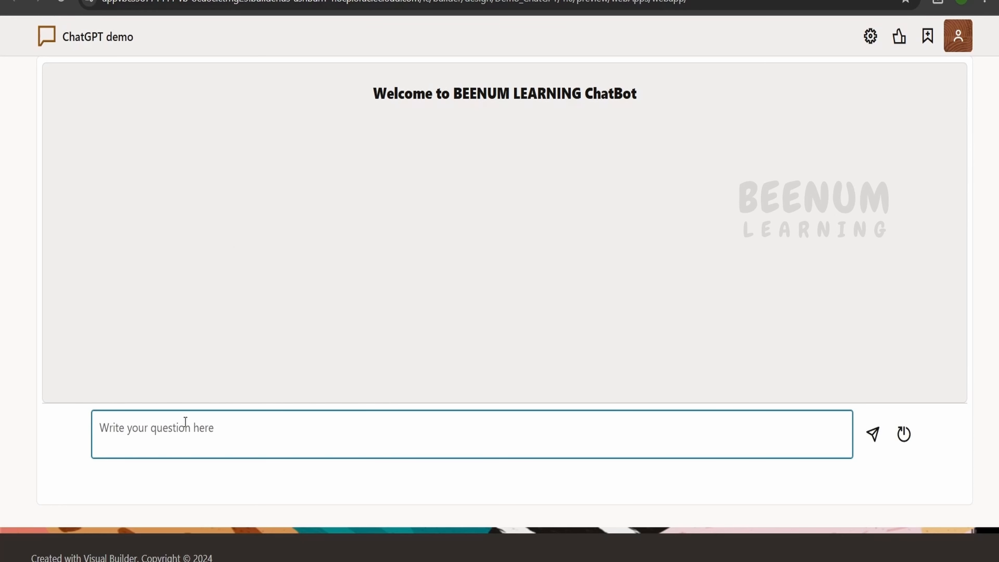
Ask the ChatGPT demo chatbot "what is oci" and send the question.
{"action": "left_click", "coordinate": [182, 435]}
{"action": "type", "text": "what is oci"}
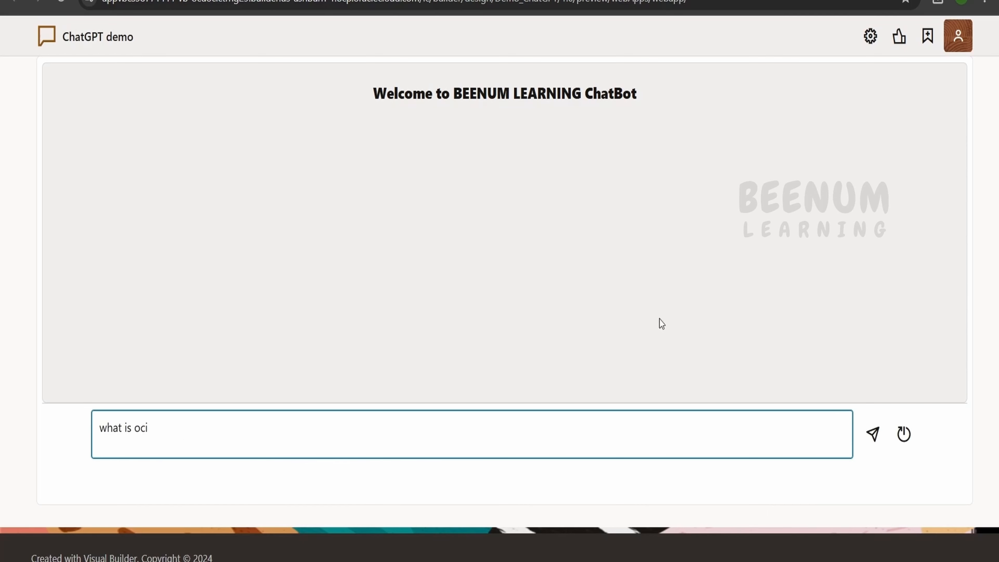
{"action": "left_click", "coordinate": [872, 435]}
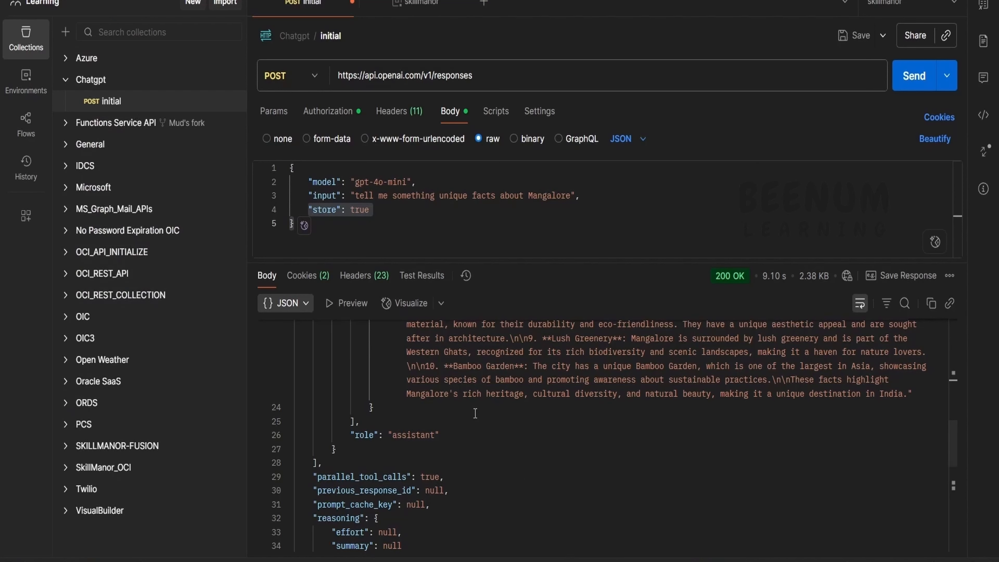
Compare the request's Mangalore prompt with the response's text field in Postman, and revisit the request body documentation in the OpenAI API reference.
{"action": "left_click_drag", "start_coordinate": [356, 265], "coordinate": [355, 347]}
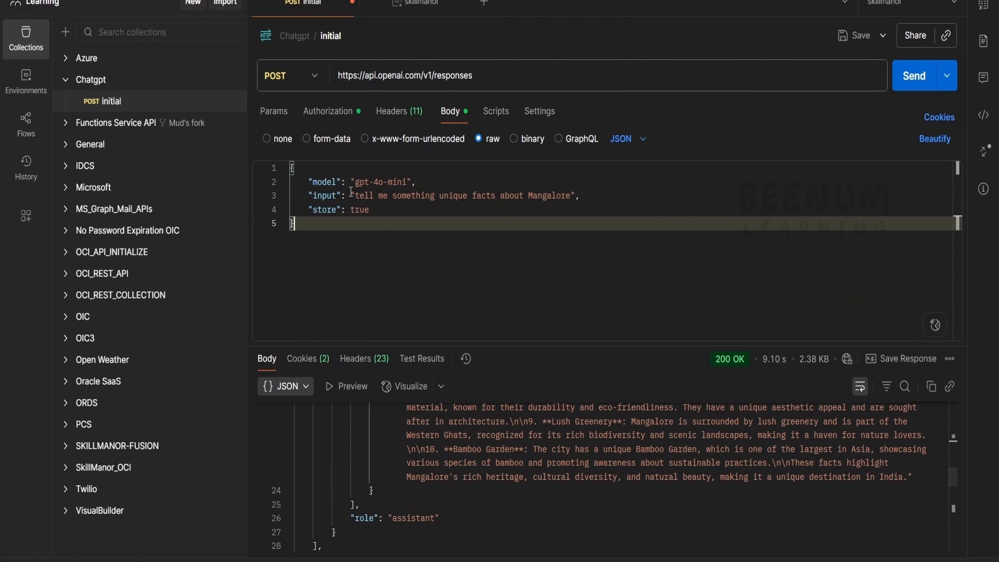
{"action": "left_click_drag", "start_coordinate": [355, 196], "coordinate": [575, 196]}
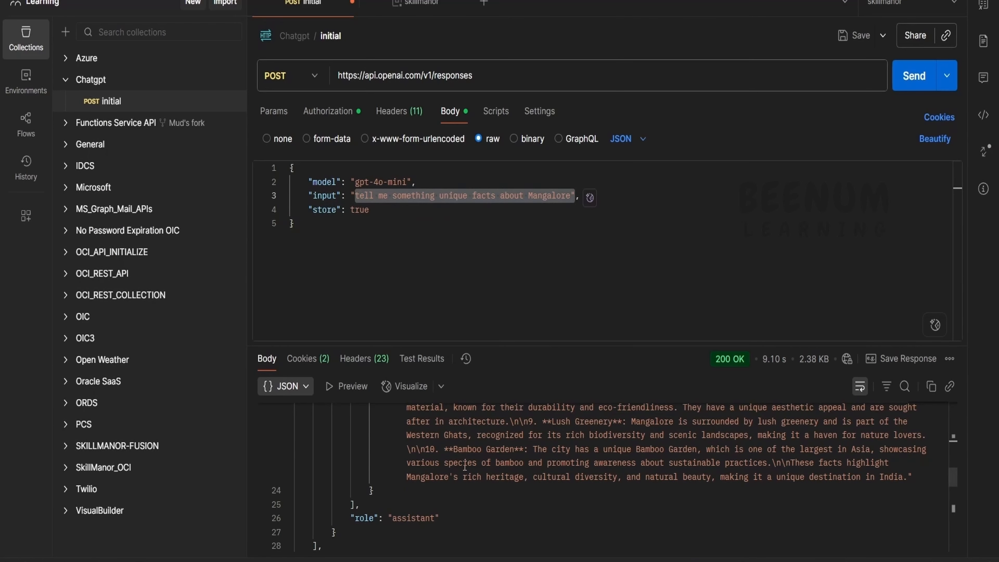
{"action": "scroll", "coordinate": [414, 508], "scroll_direction": "up", "scroll_amount": 10}
{"action": "scroll", "coordinate": [413, 508], "scroll_direction": "down", "scroll_amount": 3}
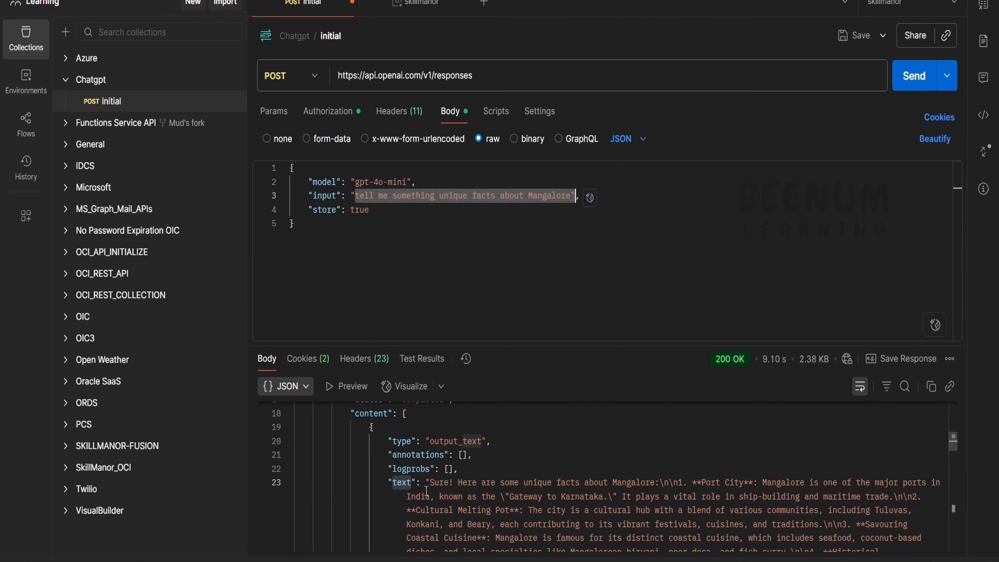
{"action": "left_click_drag", "start_coordinate": [425, 366], "coordinate": [424, 270]}
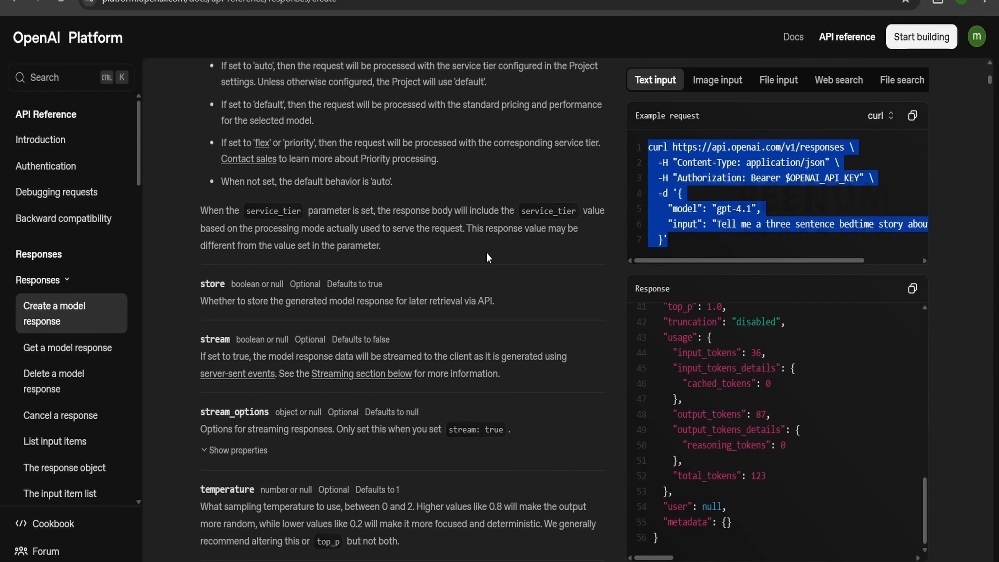
{"action": "scroll", "coordinate": [487, 258], "scroll_direction": "up", "scroll_amount": 20}
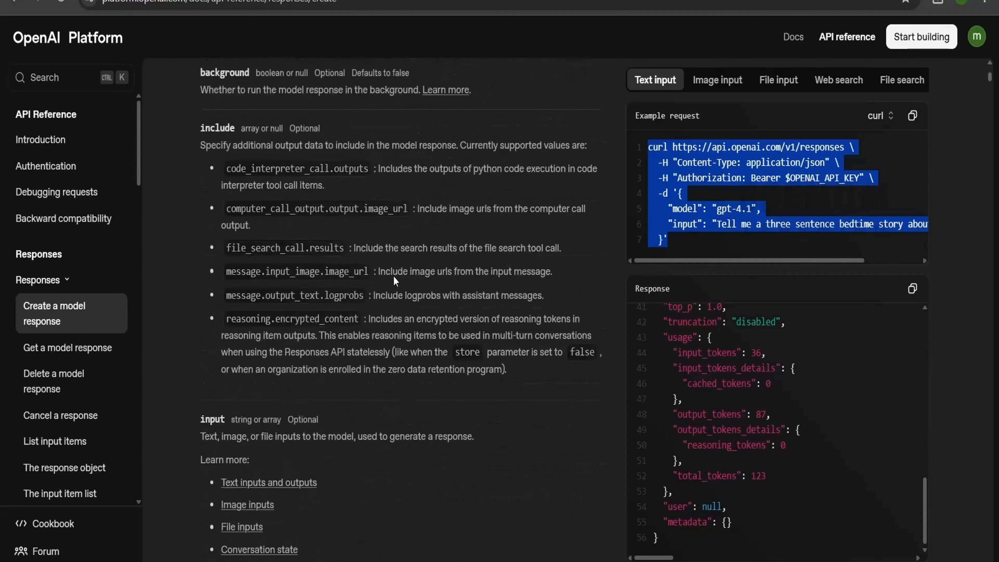
{"action": "scroll", "coordinate": [395, 280], "scroll_direction": "up", "scroll_amount": 10}
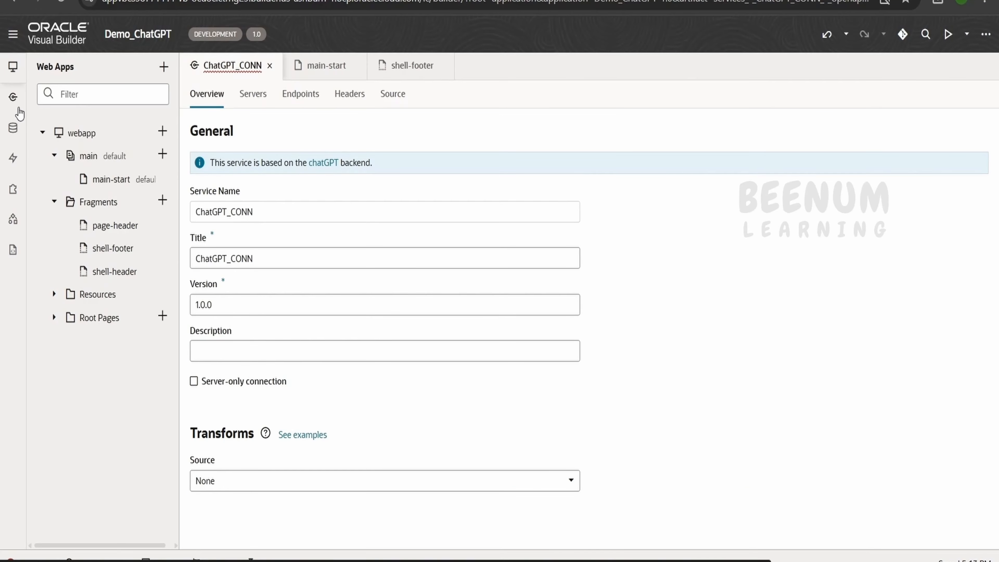
Inspect the ChatGPT_CONN service connection in Visual Builder, including its servers and the request definition of the getResponses endpoint.
{"action": "left_click", "coordinate": [15, 99]}
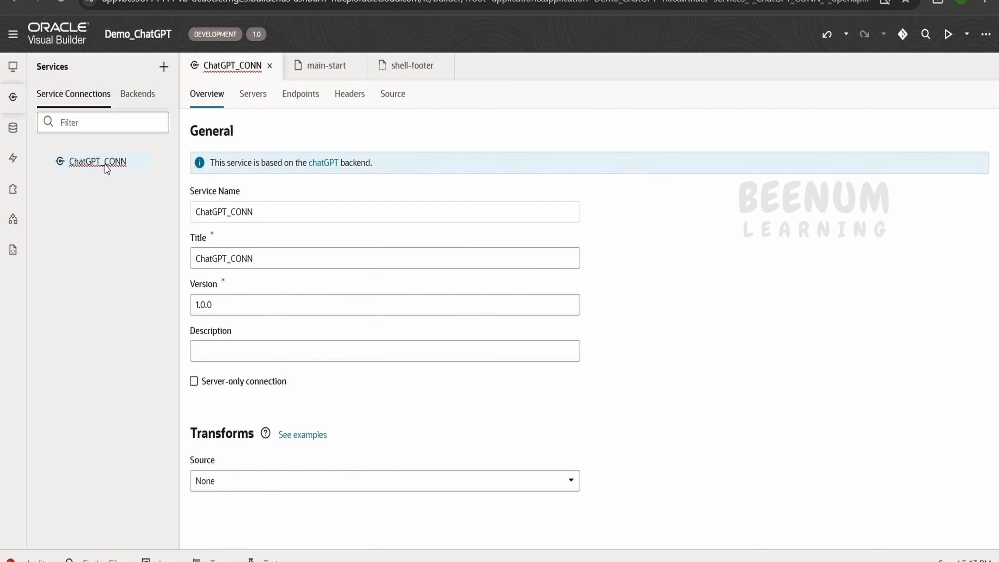
{"action": "left_click", "coordinate": [255, 101]}
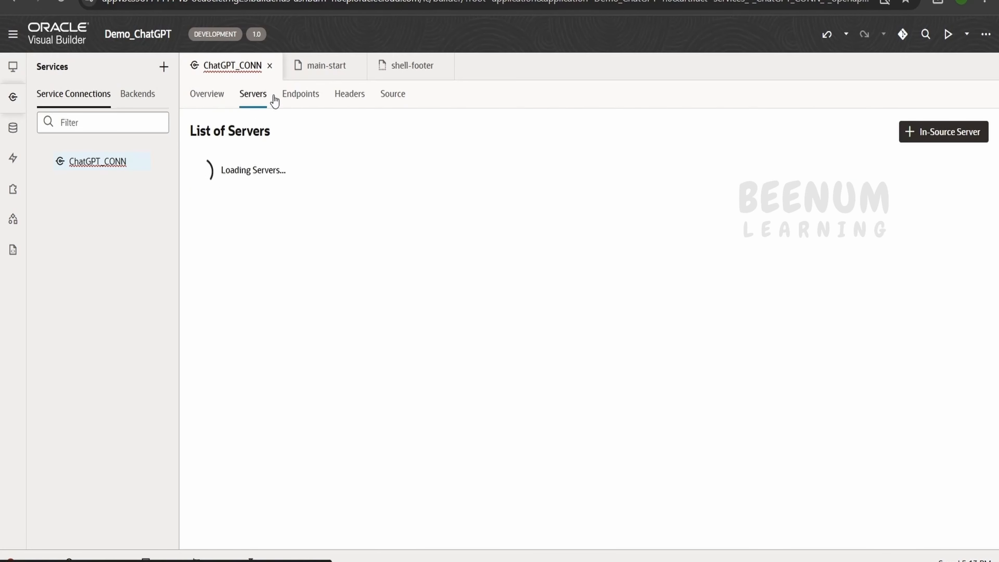
{"action": "left_click", "coordinate": [302, 103]}
{"action": "left_click", "coordinate": [263, 197]}
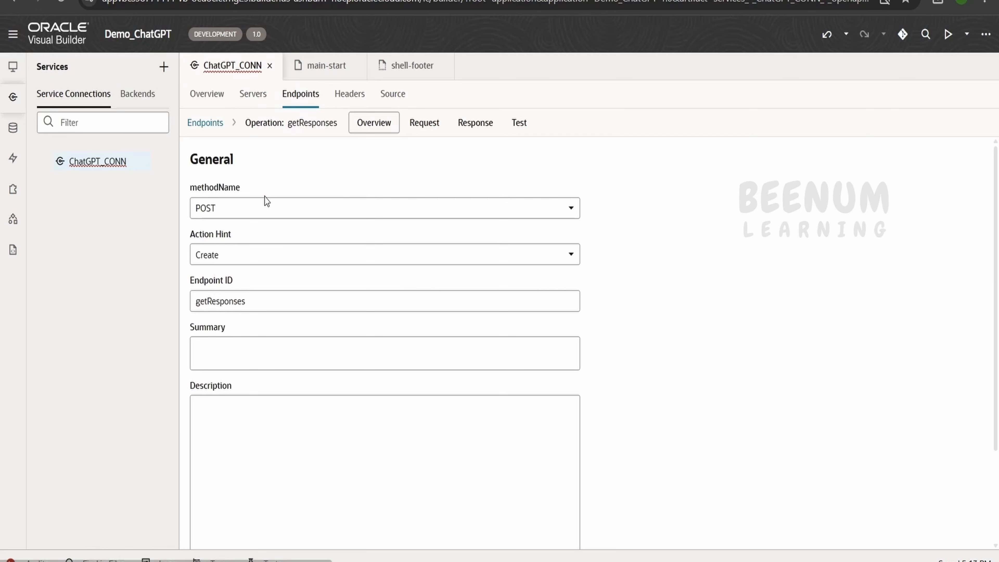
{"action": "left_click", "coordinate": [422, 122]}
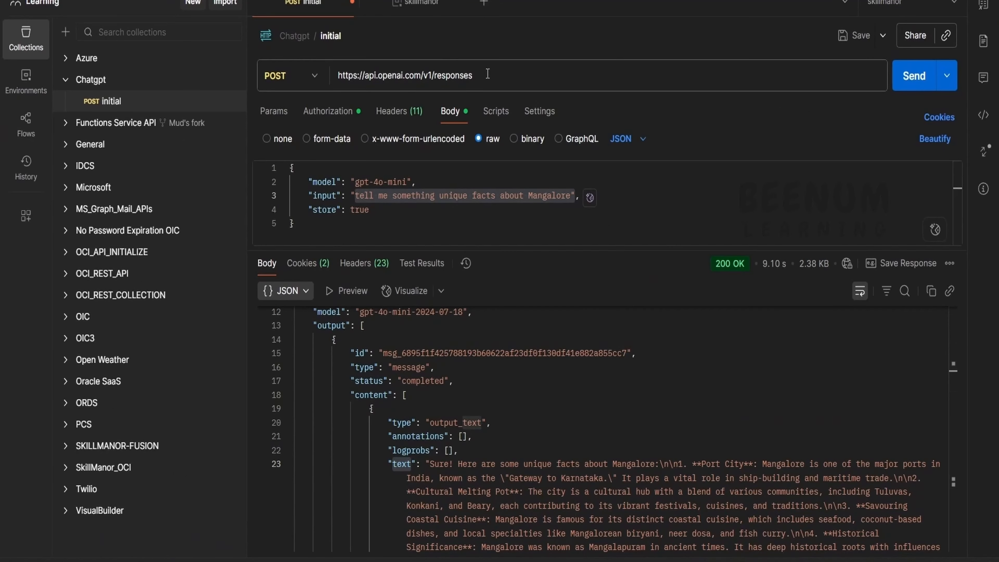
{"action": "triple_click", "coordinate": [368, 74]}
{"action": "left_click", "coordinate": [493, 80]}
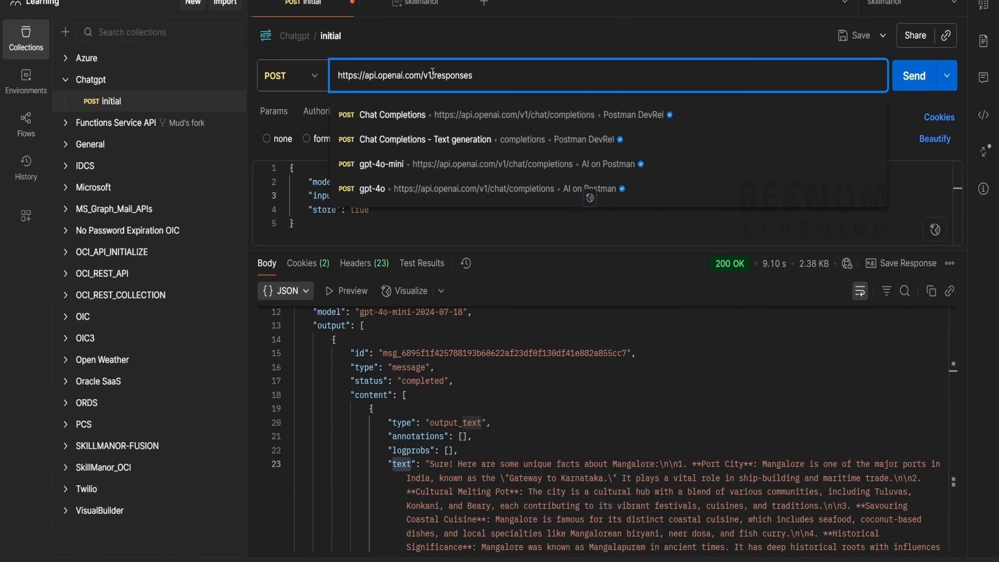
{"action": "left_click_drag", "start_coordinate": [433, 74], "coordinate": [337, 80]}
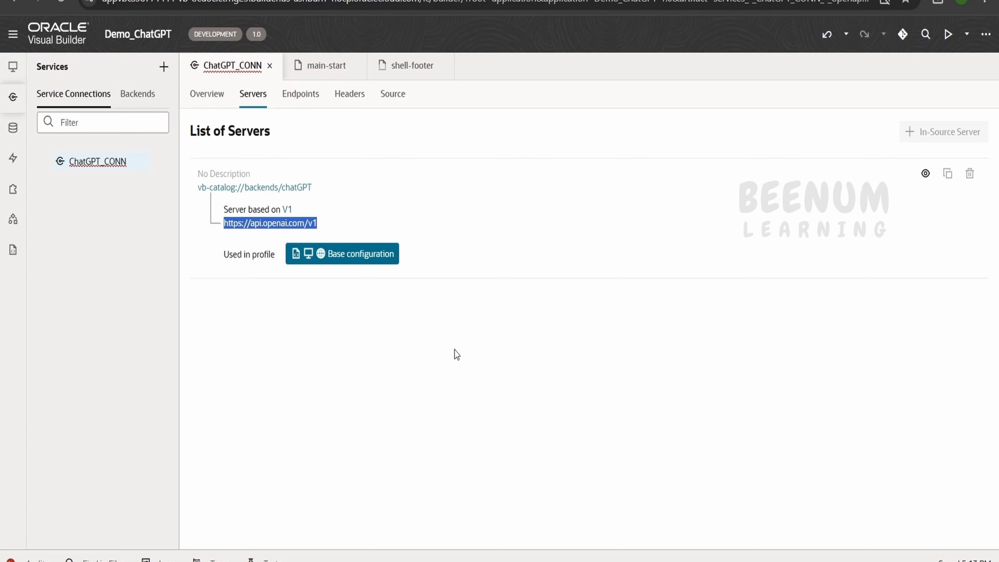
{"action": "key", "text": "alt+Tab"}
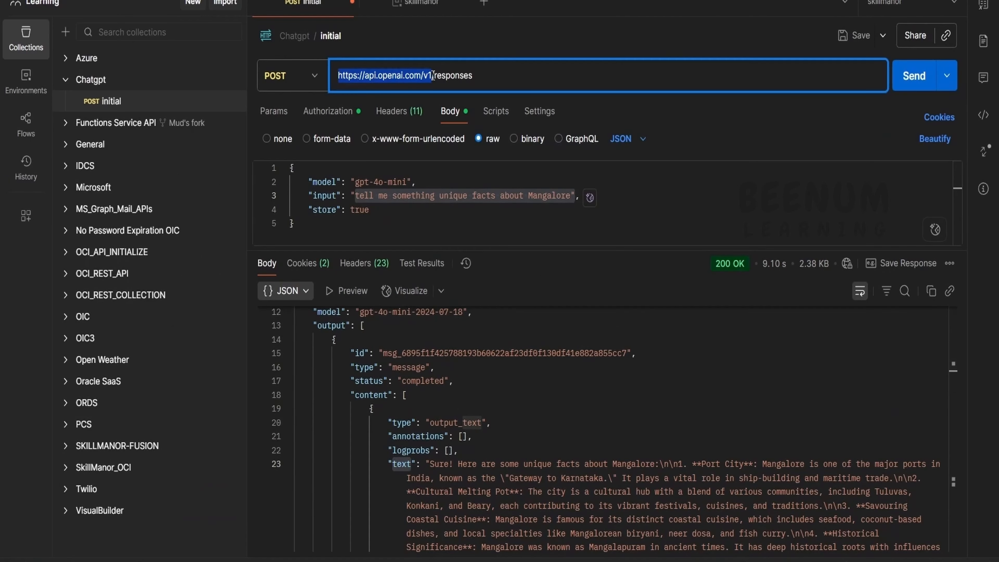
{"action": "left_click", "coordinate": [433, 76]}
{"action": "key", "text": "alt+Tab"}
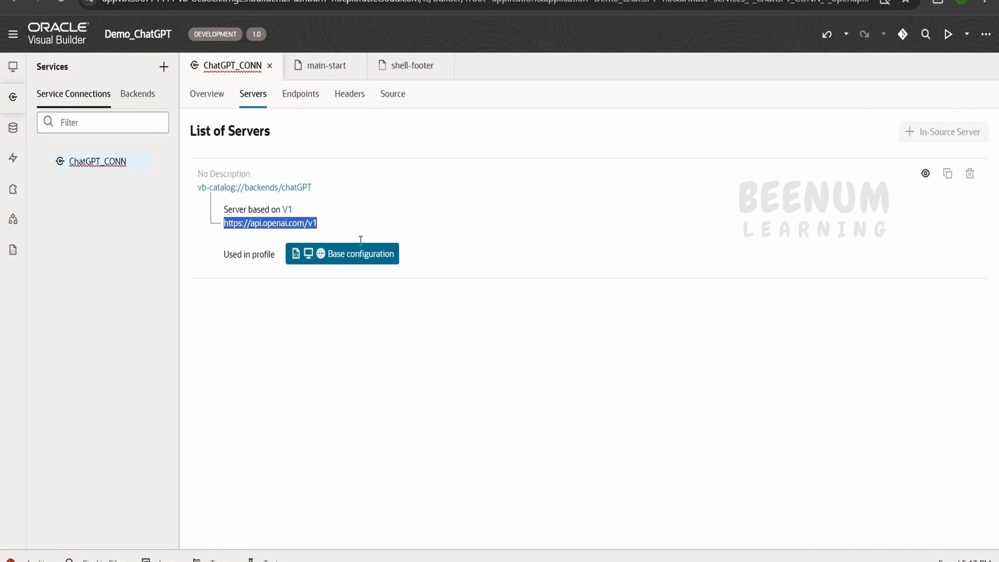
{"action": "left_click", "coordinate": [924, 174]}
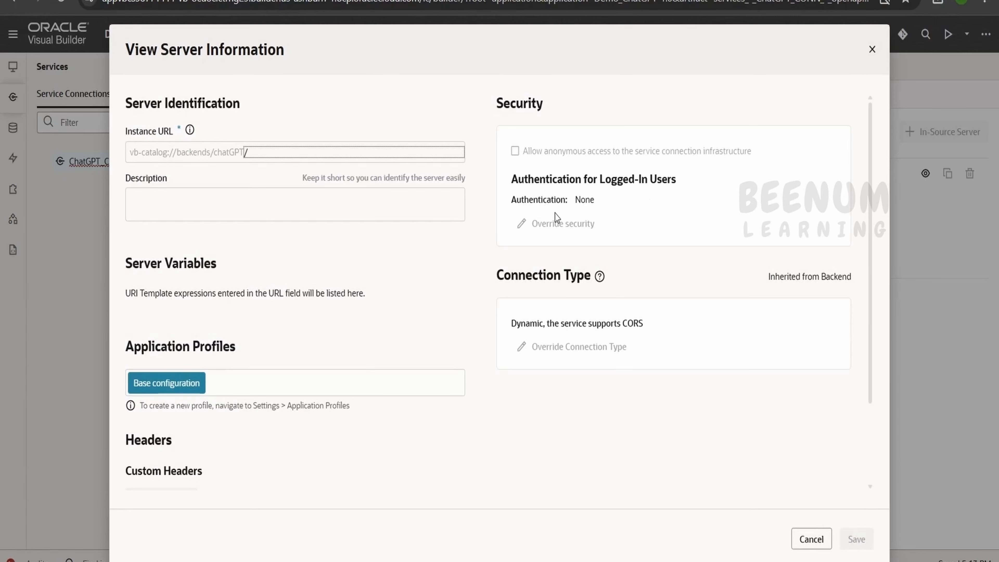
Close the server information and examine the Authorization header in Postman's cURL snippet and in the OpenAI API reference's example request.
{"action": "left_click", "coordinate": [872, 49]}
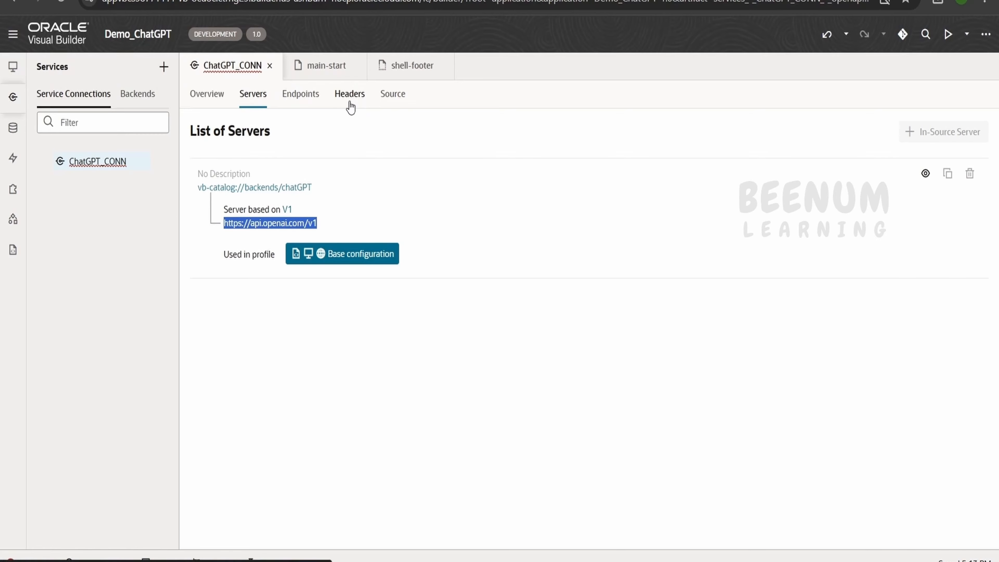
{"action": "left_click", "coordinate": [665, 560]}
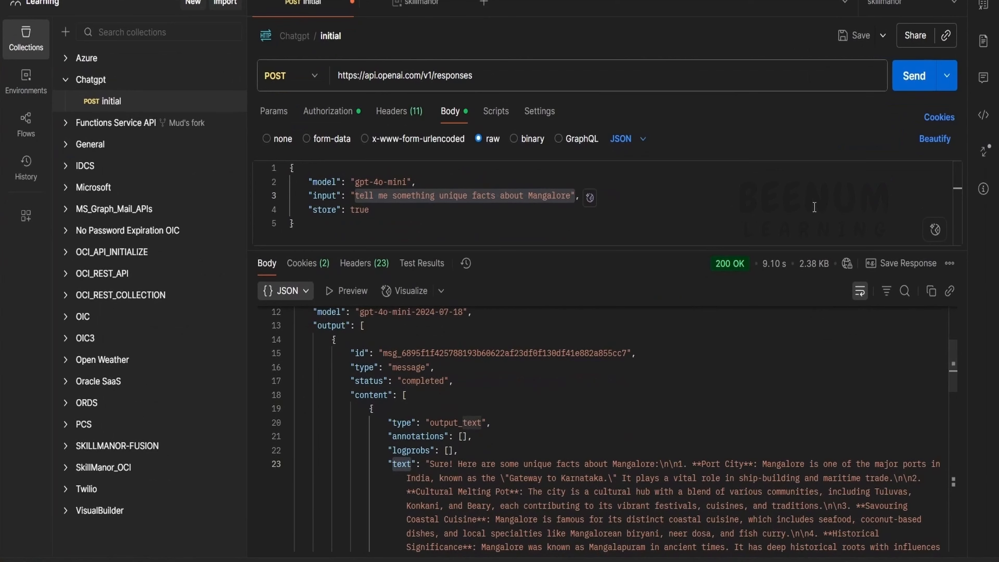
{"action": "left_click", "coordinate": [983, 114]}
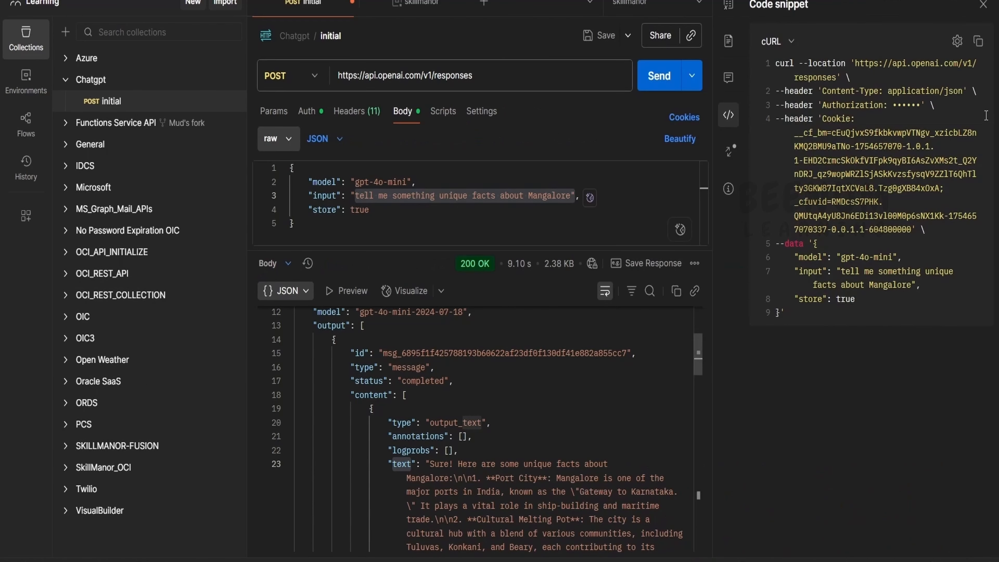
{"action": "double_click", "coordinate": [857, 105]}
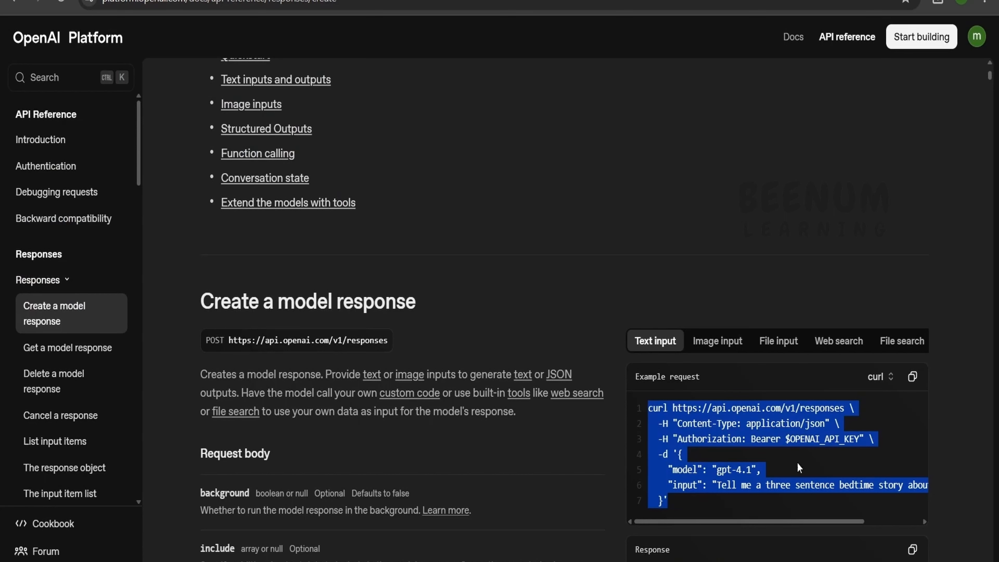
{"action": "double_click", "coordinate": [689, 439]}
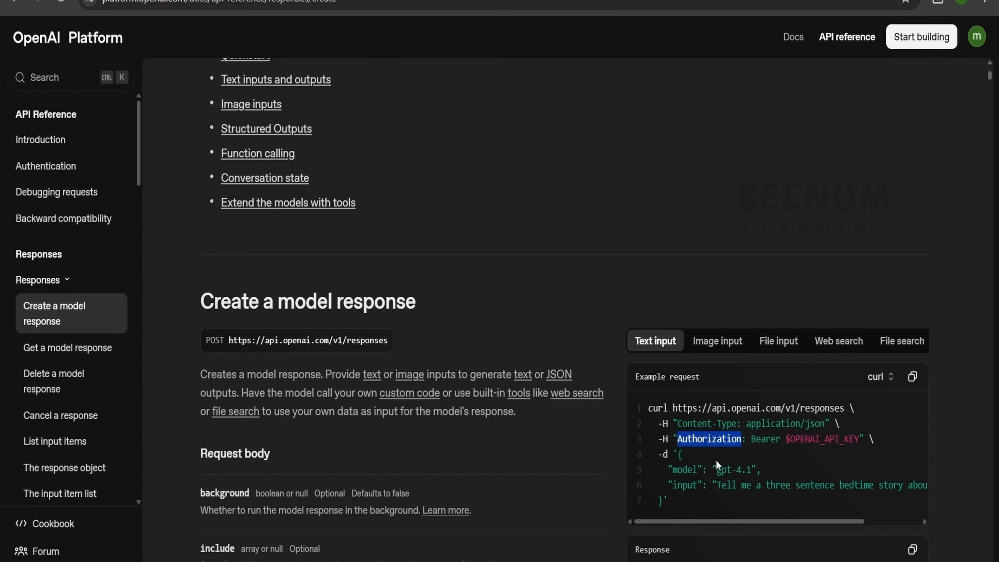
{"action": "left_click_drag", "start_coordinate": [786, 439], "coordinate": [862, 439]}
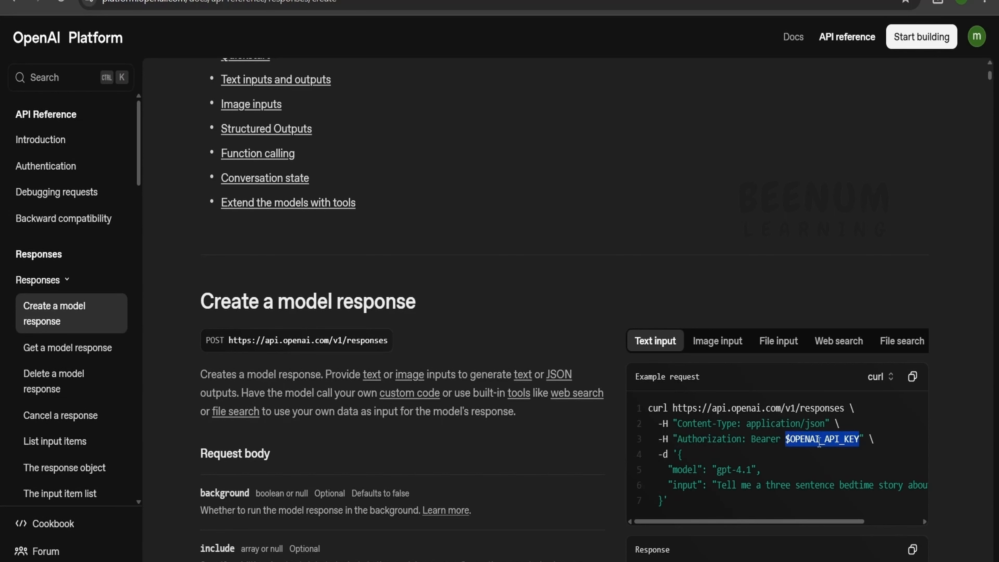
Compare the getResponses endpoint's /responses path in Visual Builder with the request URL in Postman.
{"action": "left_click", "coordinate": [173, 0]}
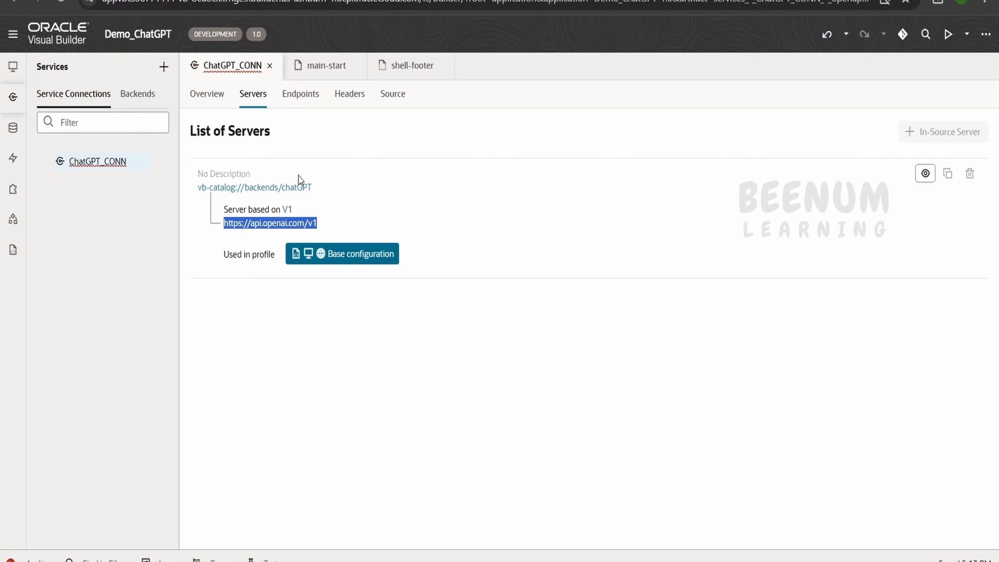
{"action": "left_click", "coordinate": [302, 94]}
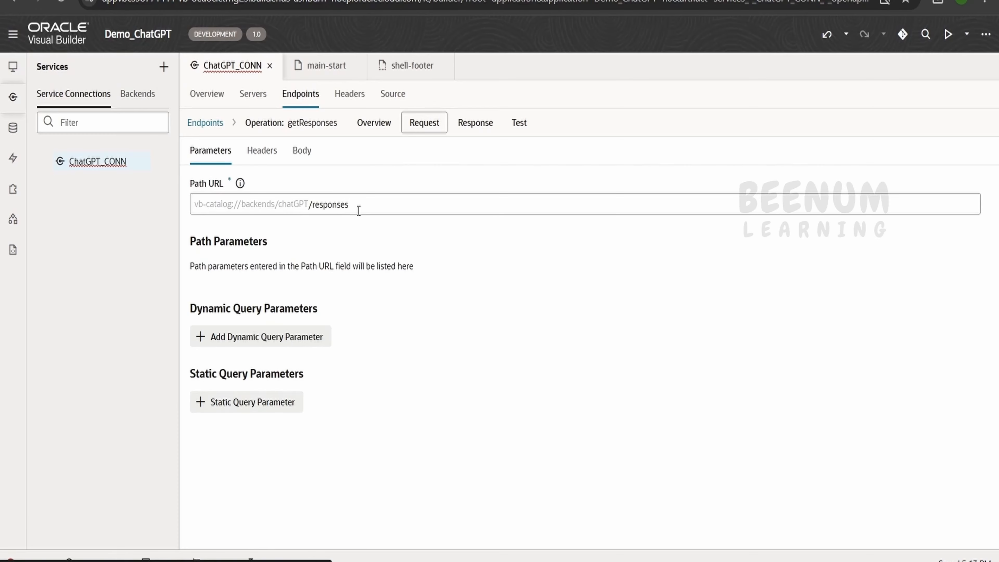
{"action": "left_click_drag", "start_coordinate": [358, 210], "coordinate": [312, 212]}
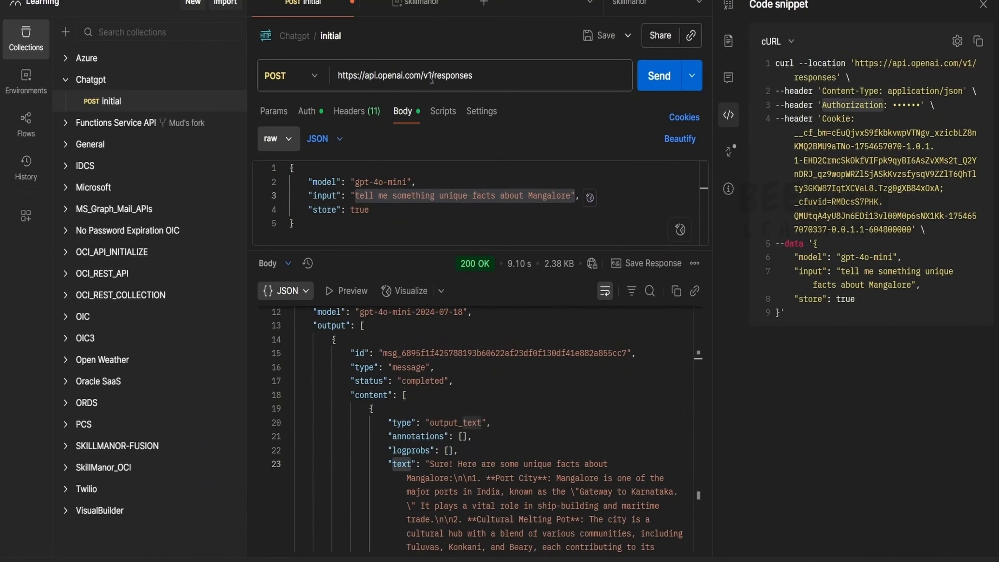
{"action": "left_click_drag", "start_coordinate": [431, 77], "coordinate": [337, 76]}
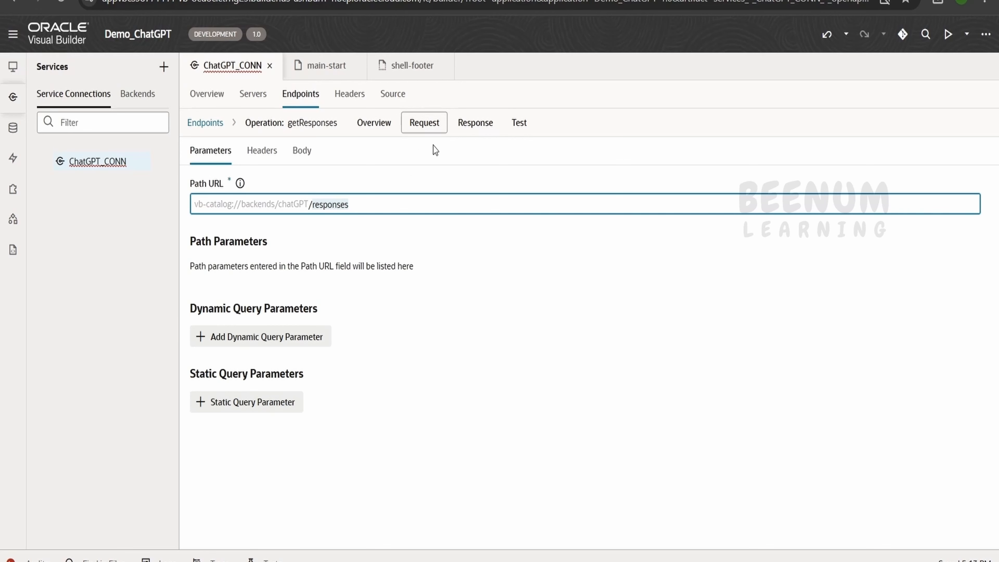
Examine the Authorization static header and its bearer token value in the getResponses request definition in Visual Builder.
{"action": "left_click", "coordinate": [265, 156]}
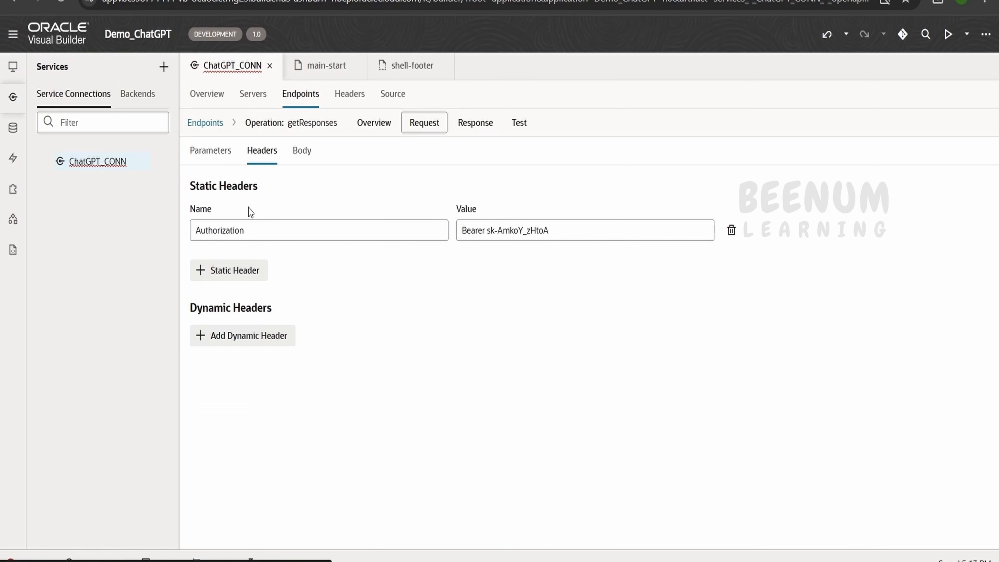
{"action": "left_click", "coordinate": [251, 231]}
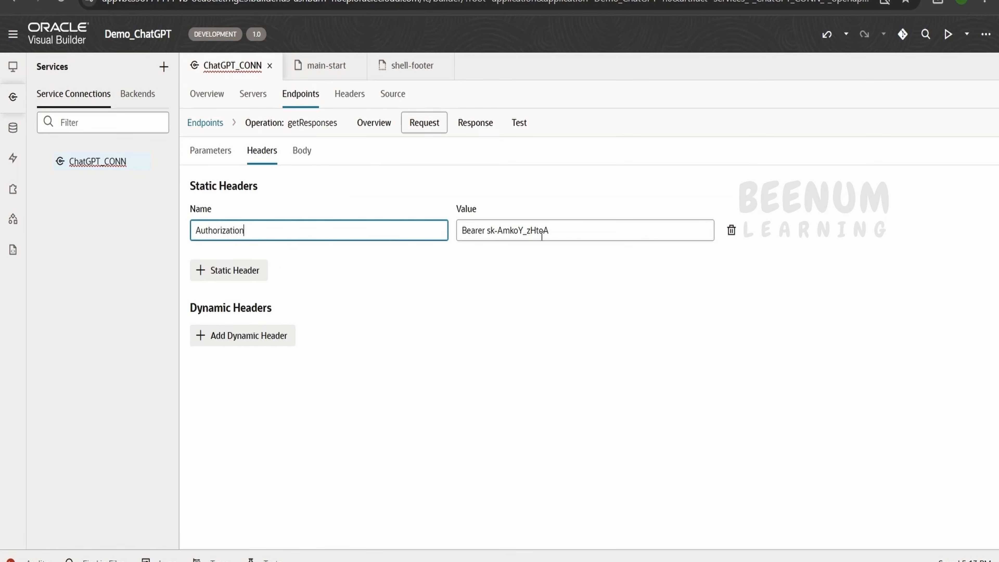
{"action": "left_click_drag", "start_coordinate": [524, 237], "coordinate": [493, 230]}
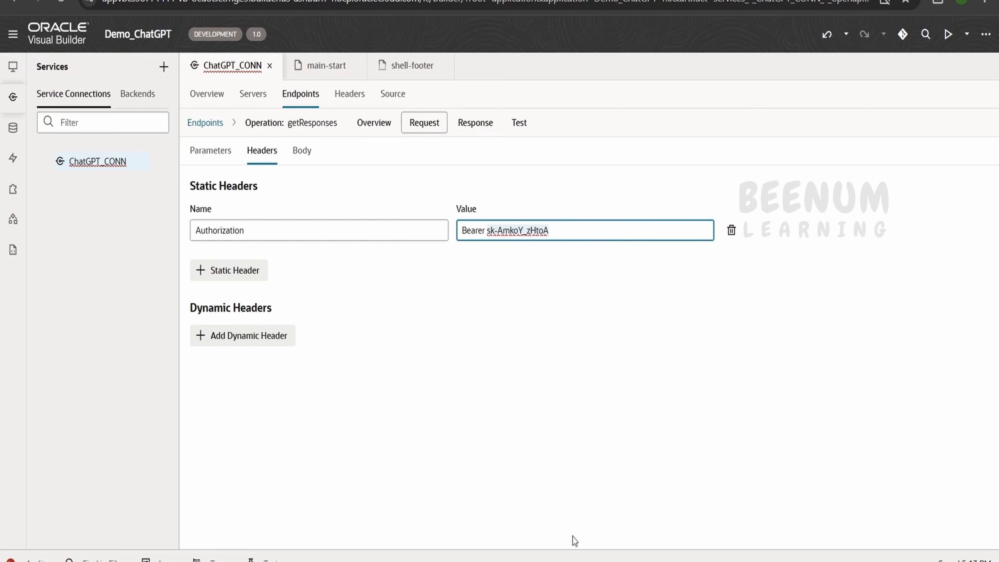
Close Postman's code snippet and review the request's authorization type and its list of headers, including the blank key entry.
{"action": "key", "text": "alt+Tab"}
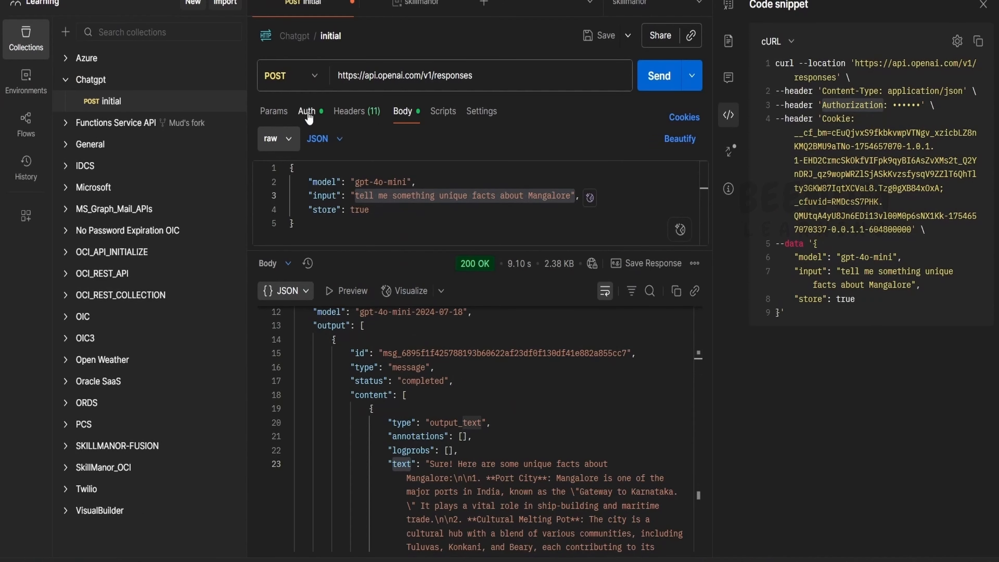
{"action": "left_click", "coordinate": [983, 5]}
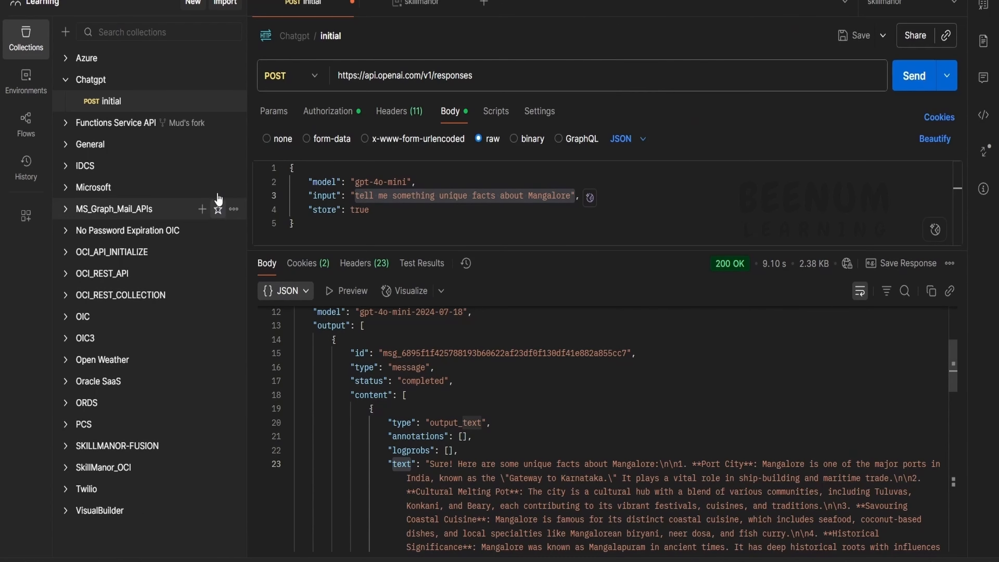
{"action": "left_click", "coordinate": [328, 111]}
{"action": "left_click_drag", "start_coordinate": [376, 250], "coordinate": [376, 357]}
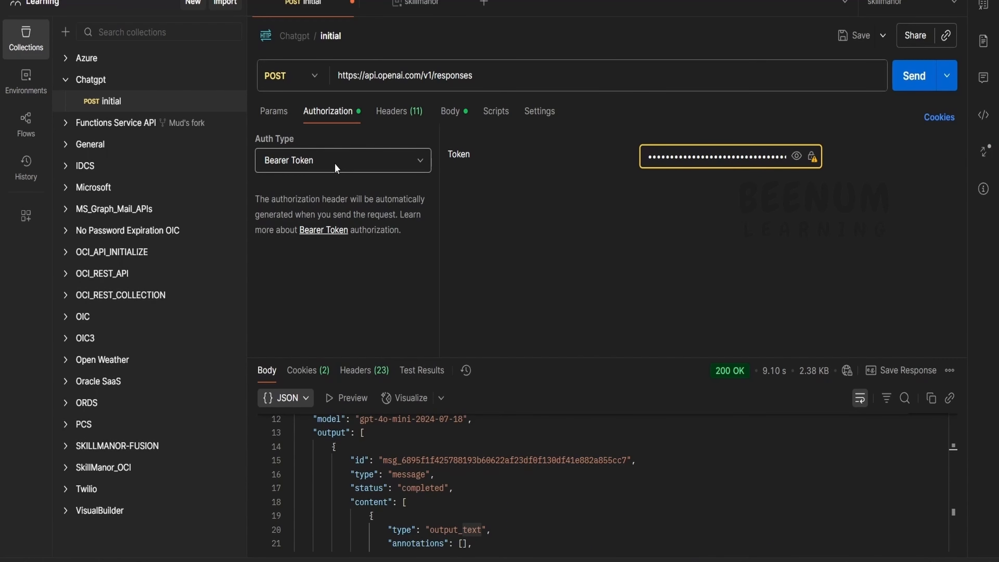
{"action": "left_click", "coordinate": [411, 112]}
{"action": "scroll", "coordinate": [407, 231], "scroll_direction": "down", "scroll_amount": 2}
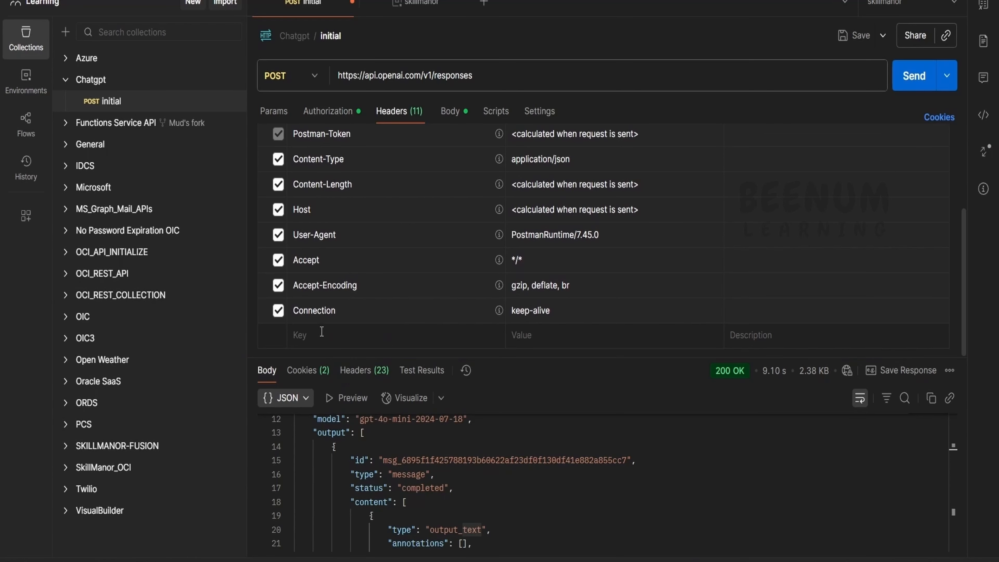
{"action": "scroll", "coordinate": [323, 332], "scroll_direction": "up", "scroll_amount": 1}
{"action": "left_click", "coordinate": [323, 344]}
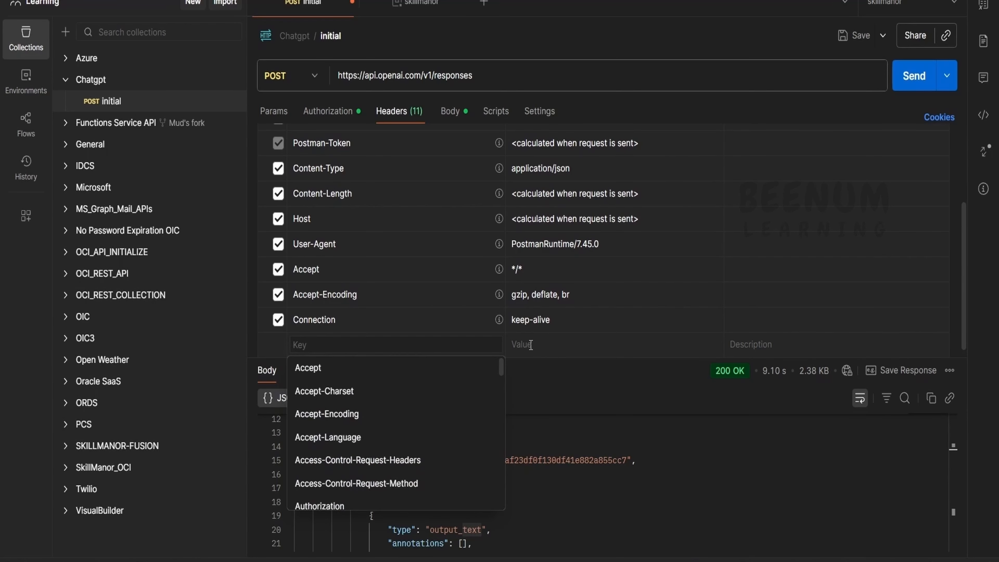
{"action": "left_click", "coordinate": [570, 376]}
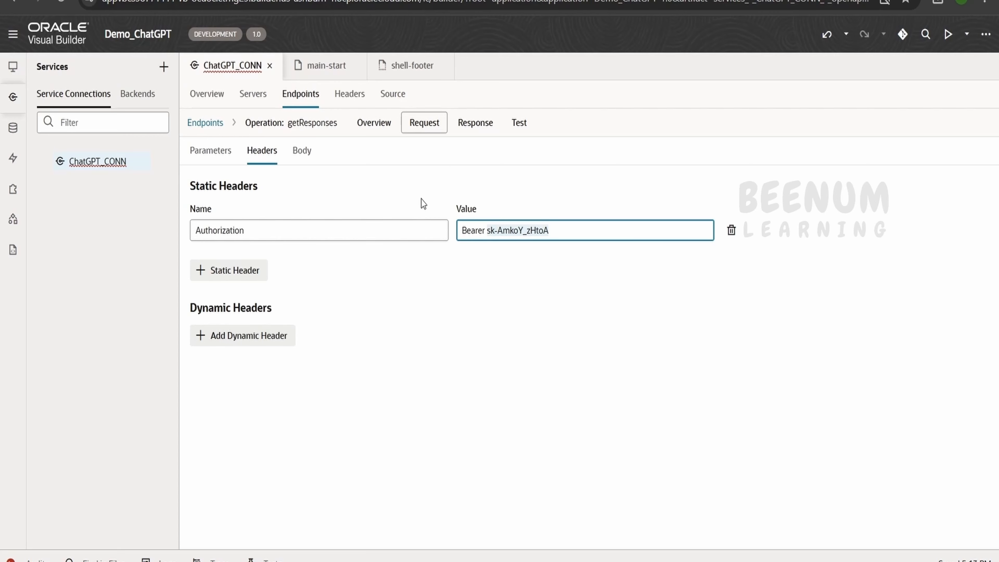
Review the getResponses endpoint's request body and example response in Visual Builder, and open its test page.
{"action": "left_click", "coordinate": [299, 150]}
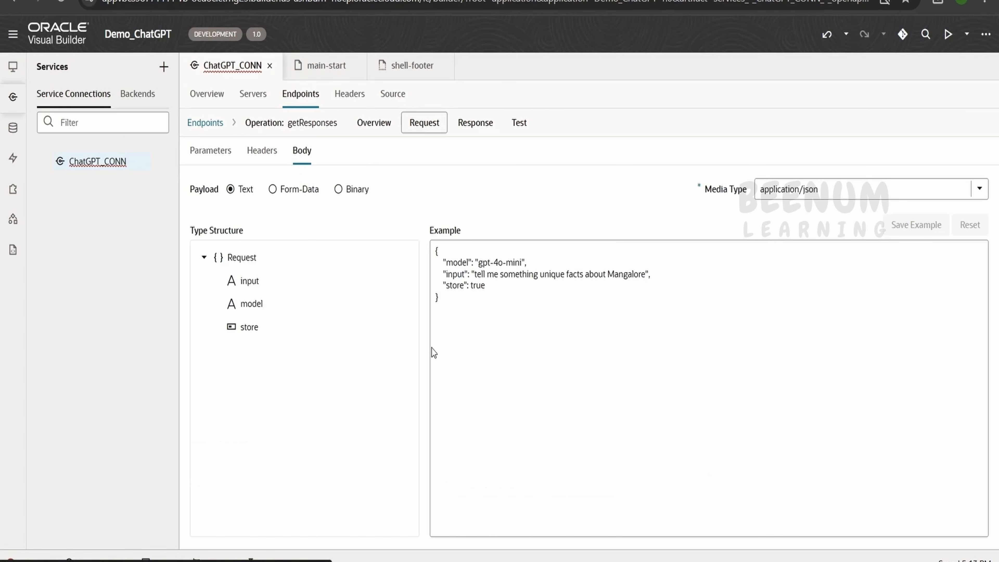
{"action": "left_click_drag", "start_coordinate": [435, 353], "coordinate": [414, 234]}
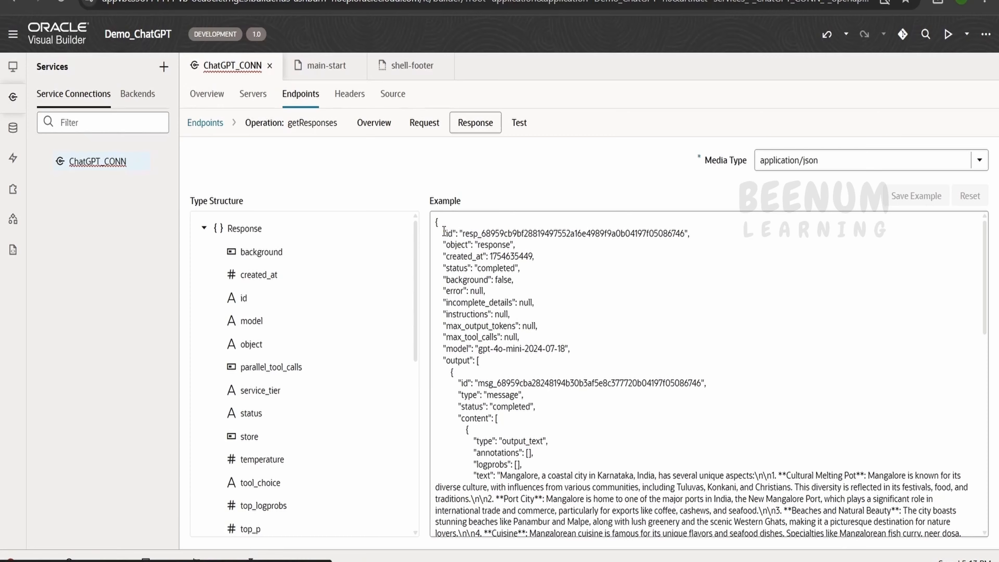
{"action": "scroll", "coordinate": [454, 334], "scroll_direction": "down", "scroll_amount": 15}
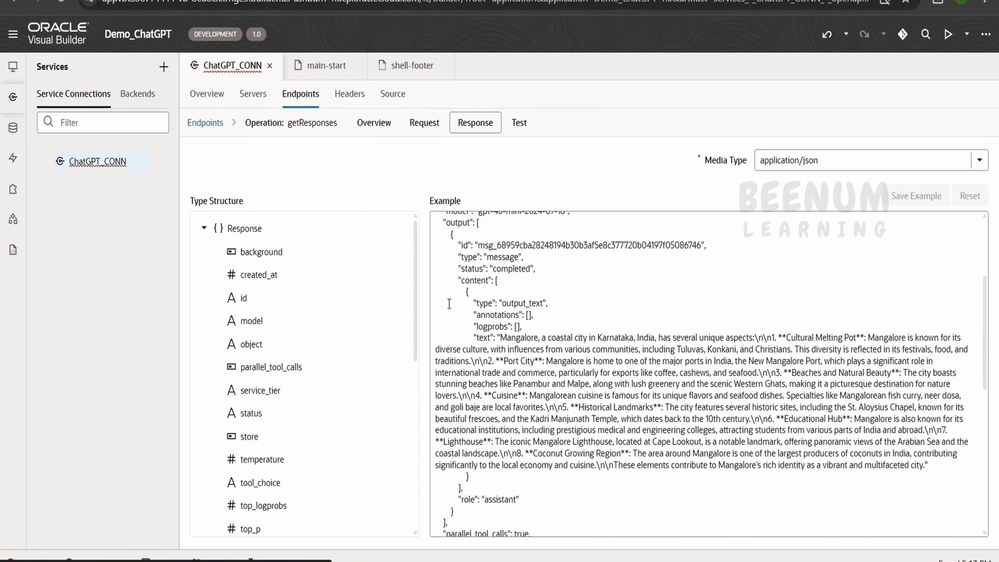
{"action": "scroll", "coordinate": [453, 335], "scroll_direction": "up", "scroll_amount": 15}
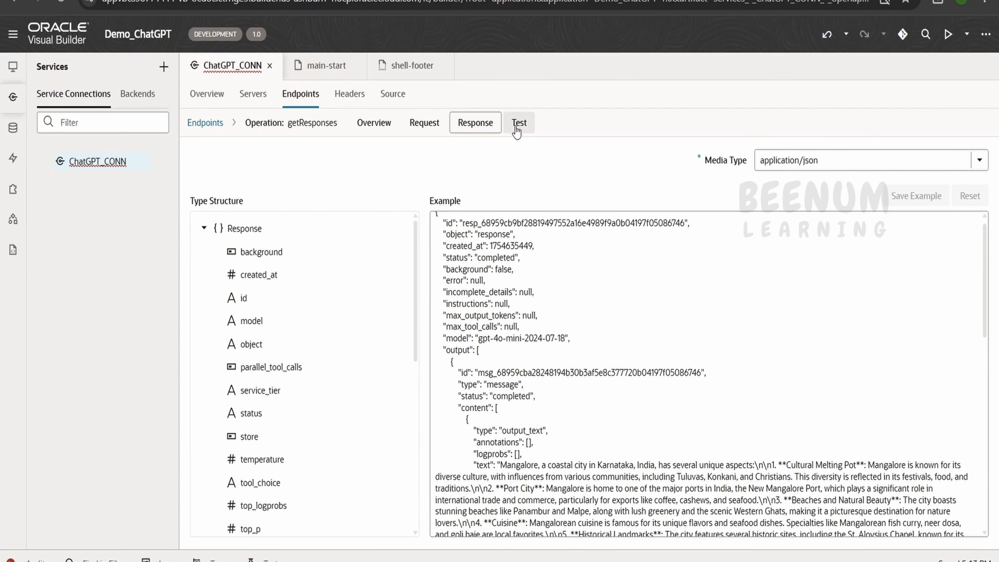
{"action": "left_click", "coordinate": [518, 123]}
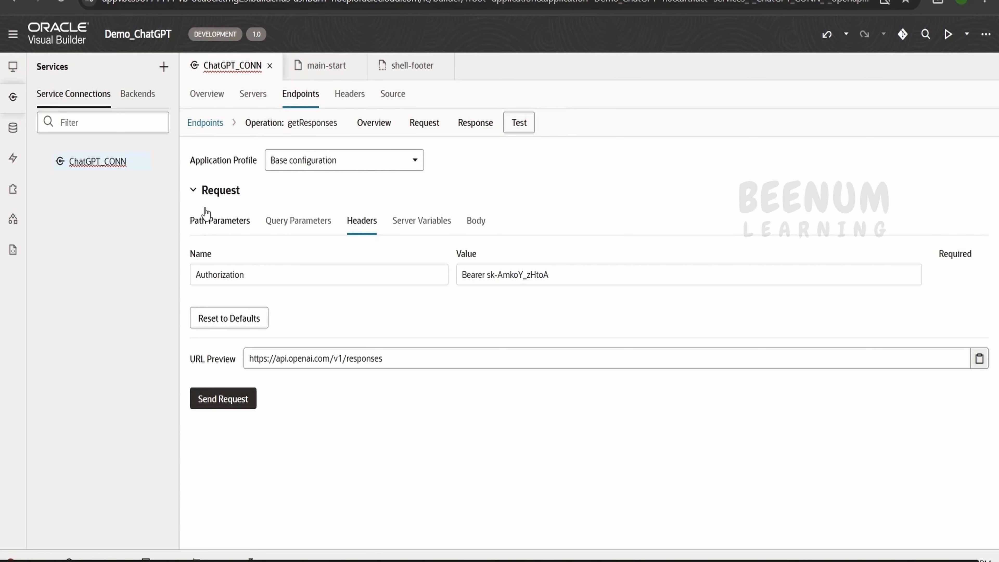
Open the web app's main-start page in the designer, widen the canvas and set its zoom to 80%.
{"action": "left_click", "coordinate": [13, 67]}
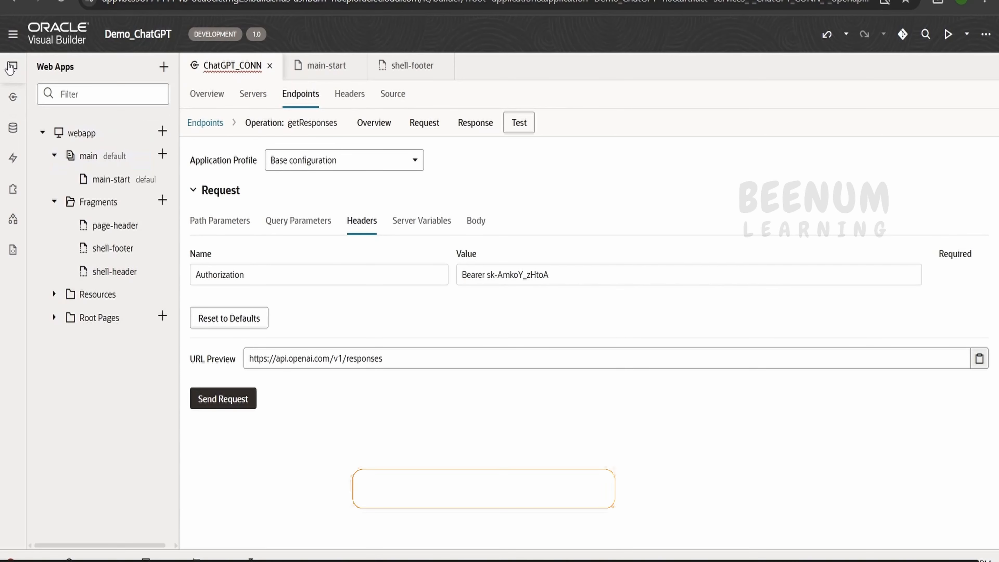
{"action": "left_click", "coordinate": [118, 177]}
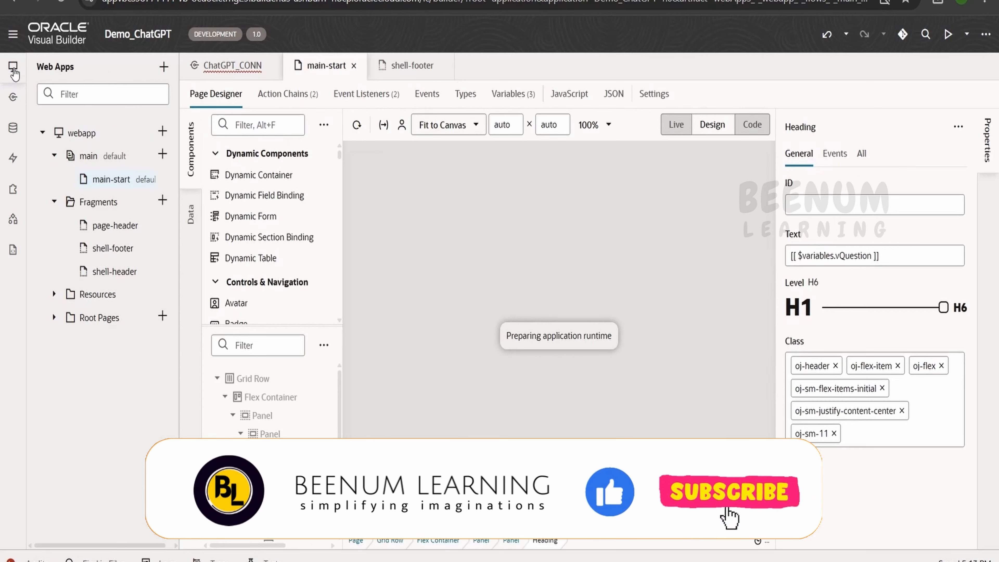
{"action": "left_click", "coordinate": [13, 67]}
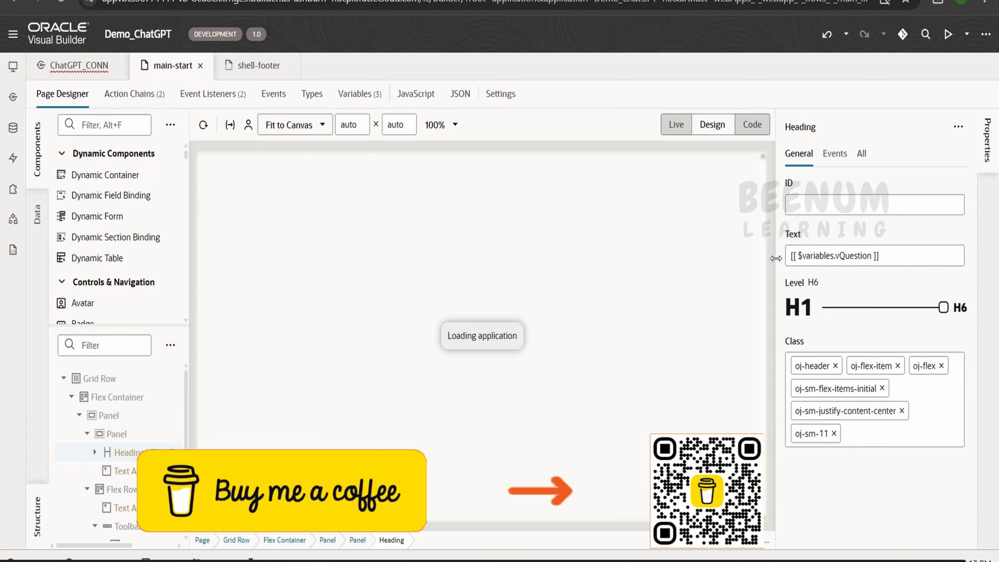
{"action": "left_click_drag", "start_coordinate": [775, 258], "coordinate": [837, 260]}
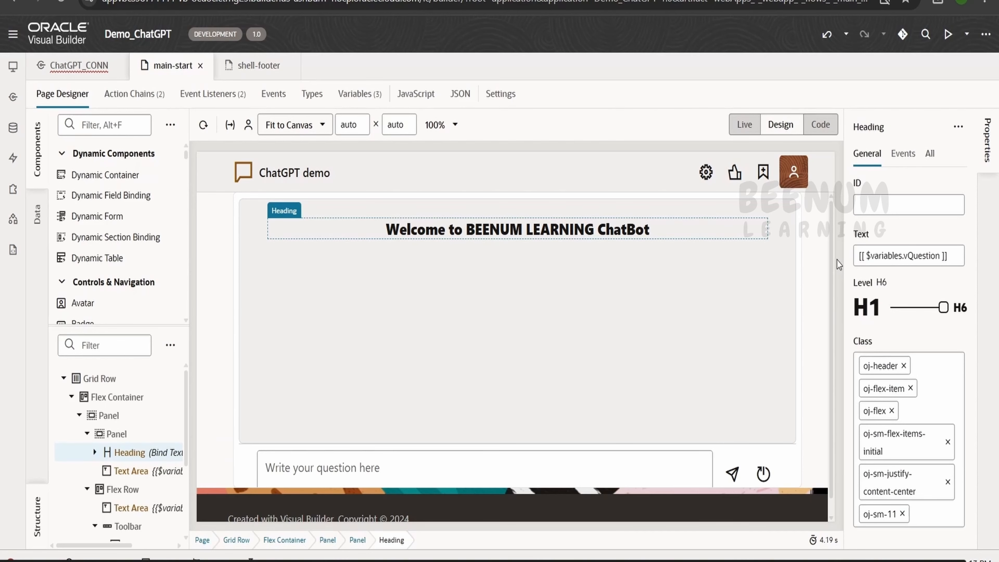
{"action": "left_click", "coordinate": [435, 124]}
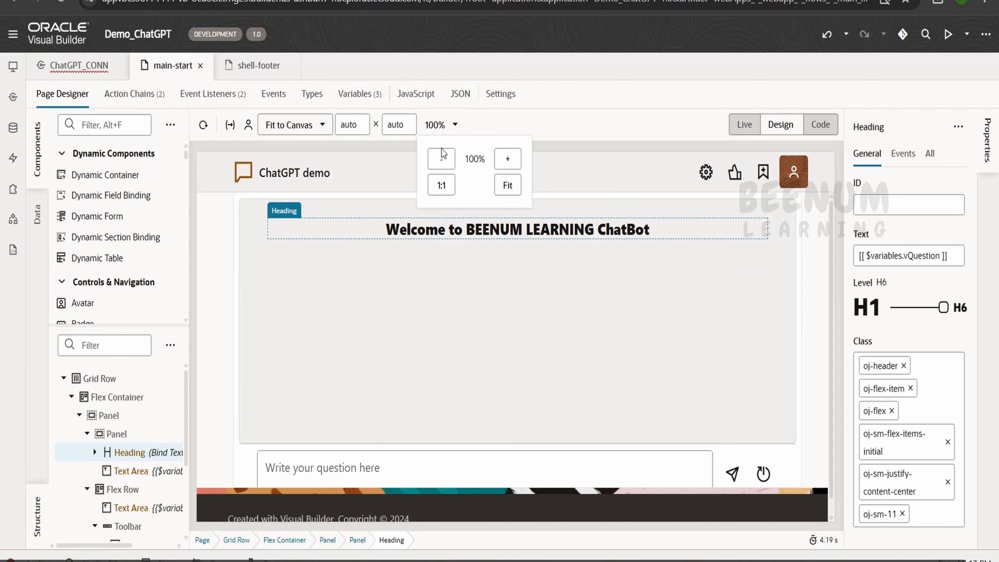
{"action": "left_click", "coordinate": [439, 160]}
{"action": "left_click", "coordinate": [438, 161]}
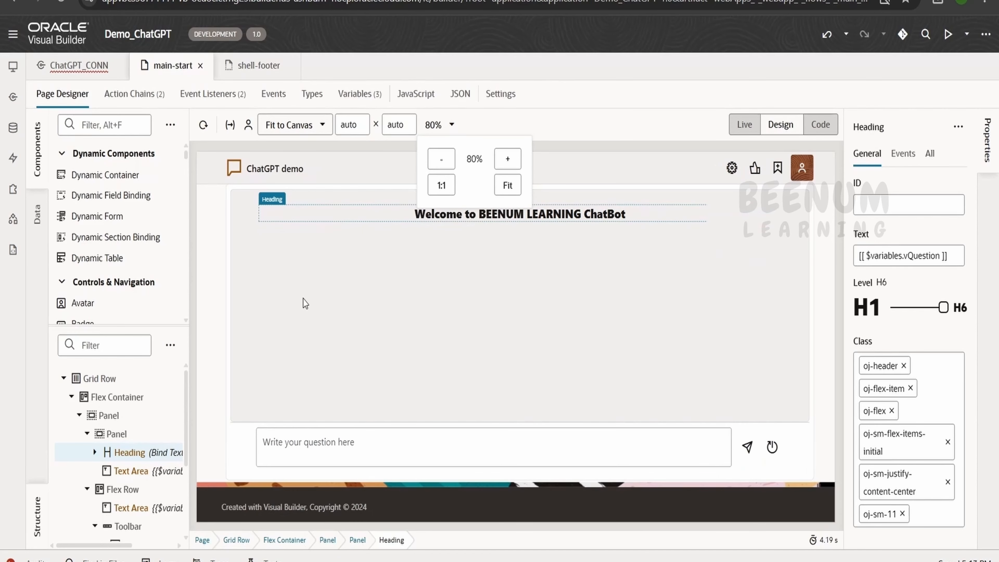
Inspect the variable bindings of the chatbot page's heading and text areas, and revisit the request body in Postman.
{"action": "left_click", "coordinate": [457, 301]}
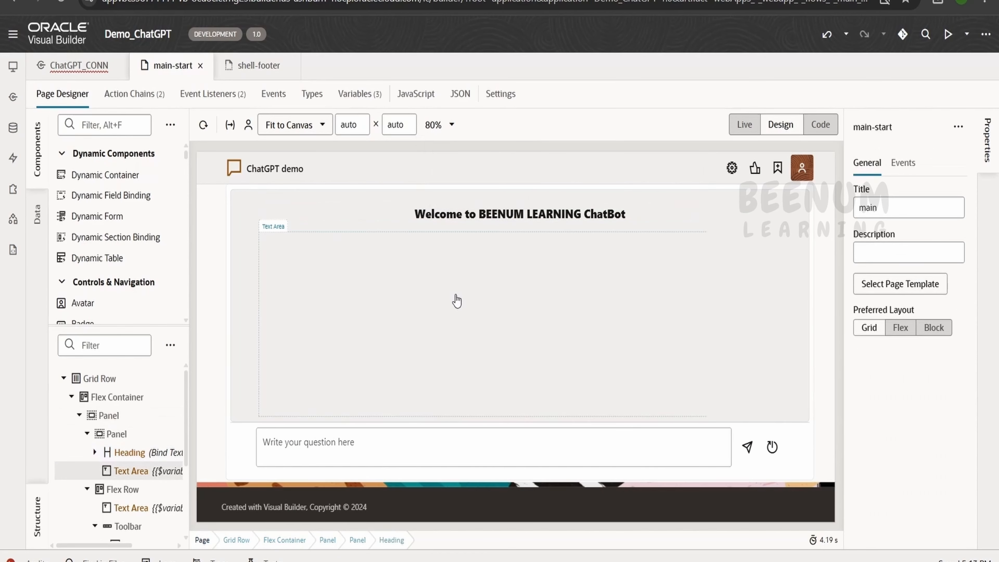
{"action": "left_click", "coordinate": [520, 218]}
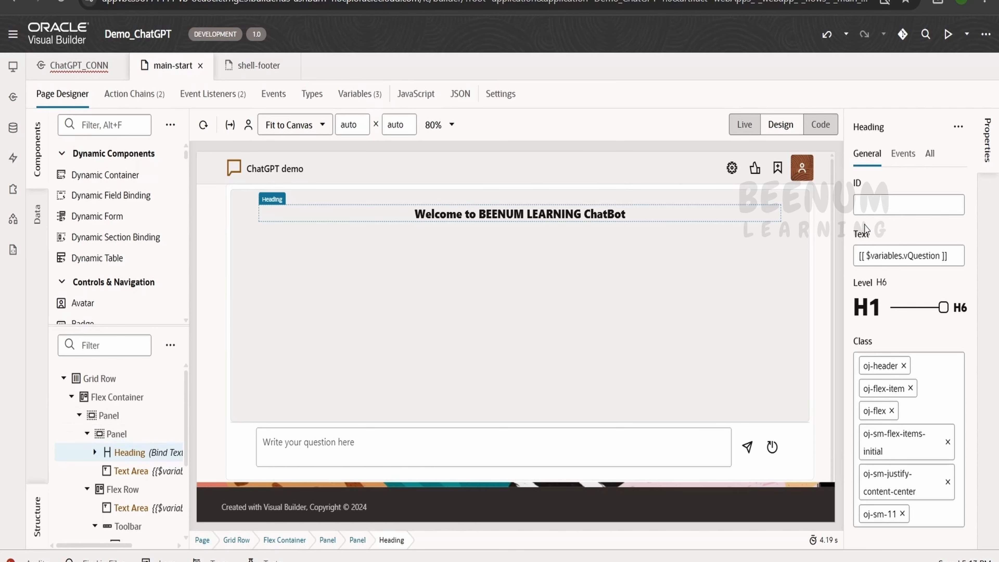
{"action": "left_click", "coordinate": [555, 318]}
{"action": "left_click", "coordinate": [897, 157]}
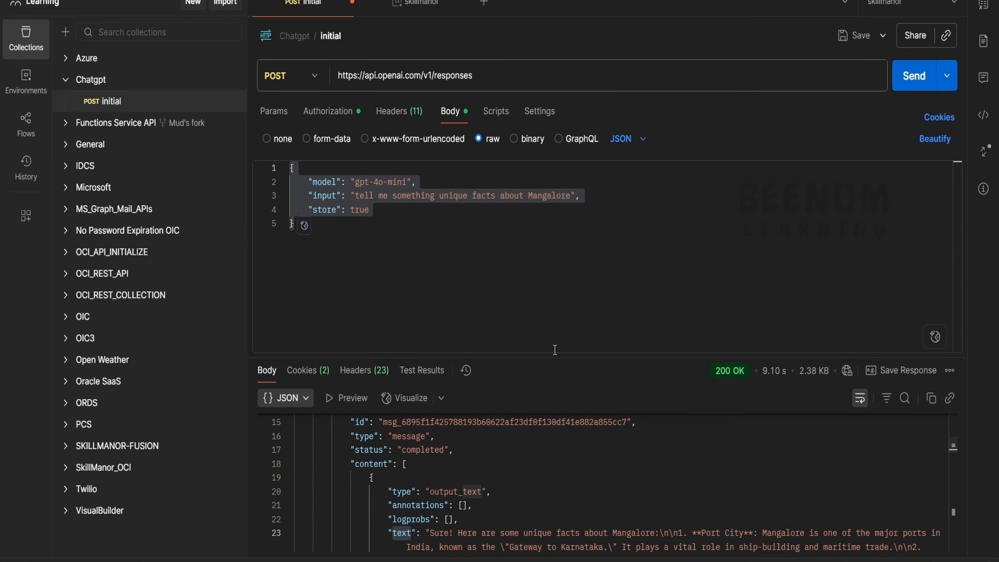
{"action": "left_click_drag", "start_coordinate": [555, 350], "coordinate": [492, 185]}
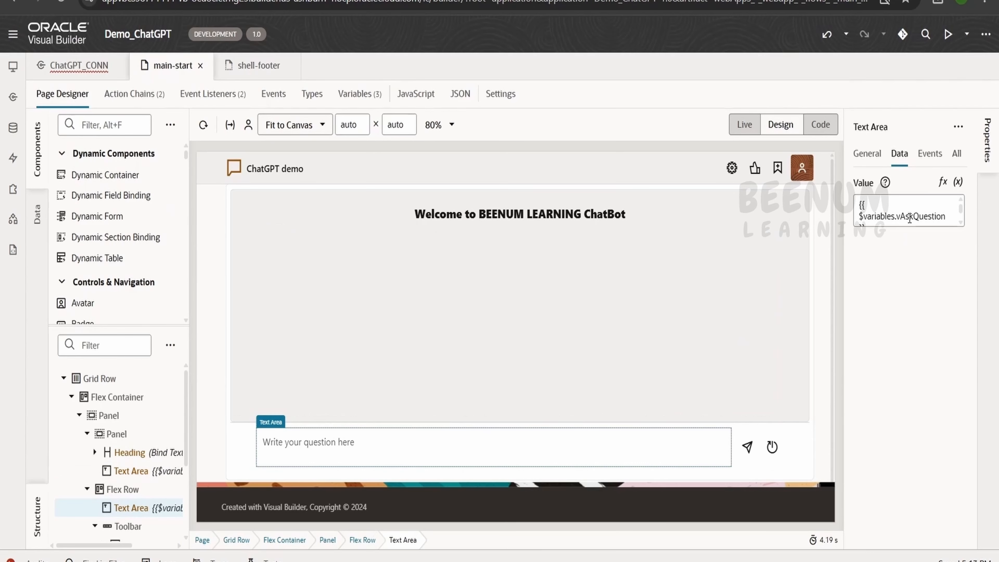
{"action": "double_click", "coordinate": [913, 216]}
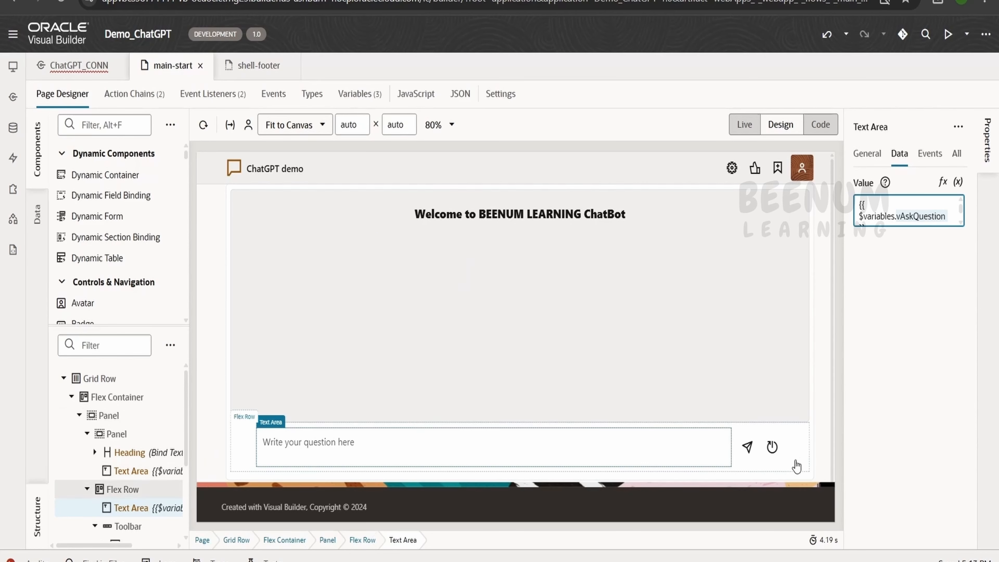
Review the general properties and styling options of the question text area, and open the Send button's general properties.
{"action": "left_click", "coordinate": [862, 156]}
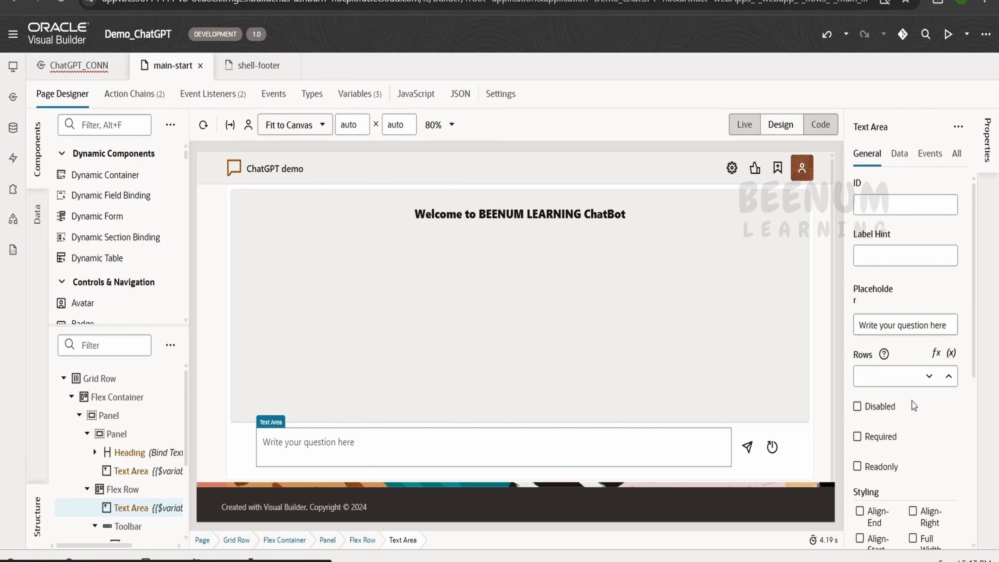
{"action": "scroll", "coordinate": [912, 401], "scroll_direction": "down", "scroll_amount": 10}
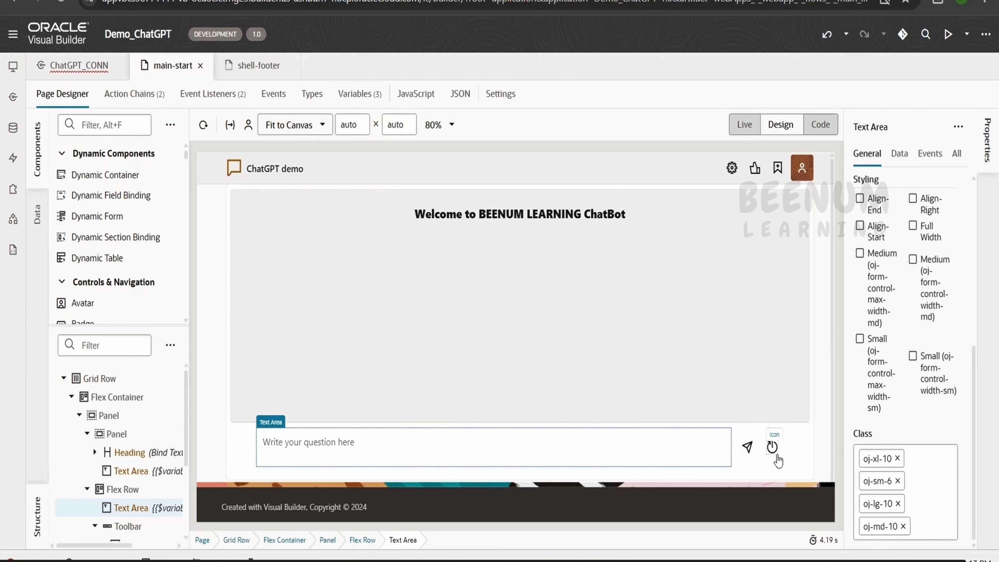
{"action": "left_click", "coordinate": [741, 463]}
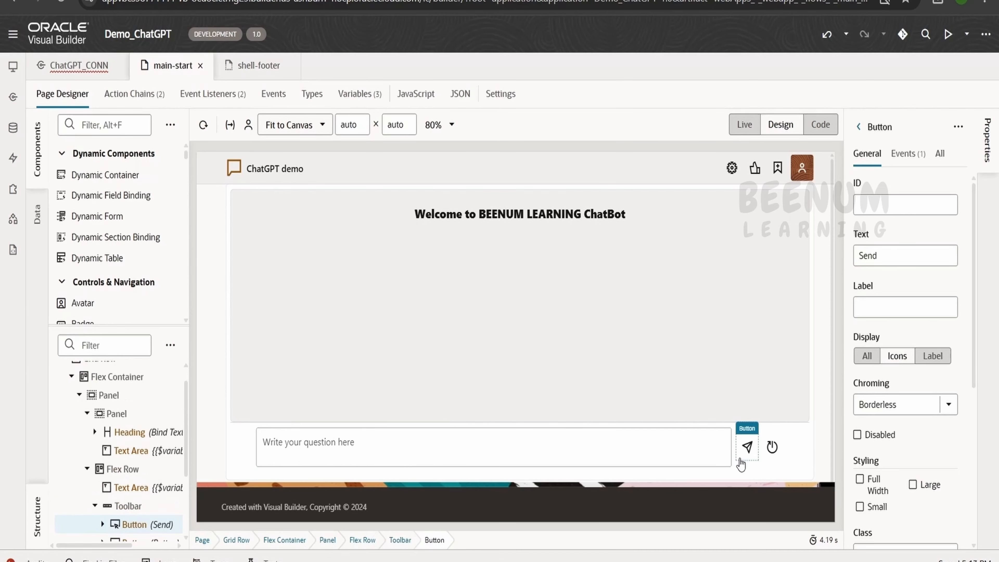
Check the list of service connections and recheck the value binding of the question text area.
{"action": "left_click", "coordinate": [13, 66]}
{"action": "left_click", "coordinate": [13, 96]}
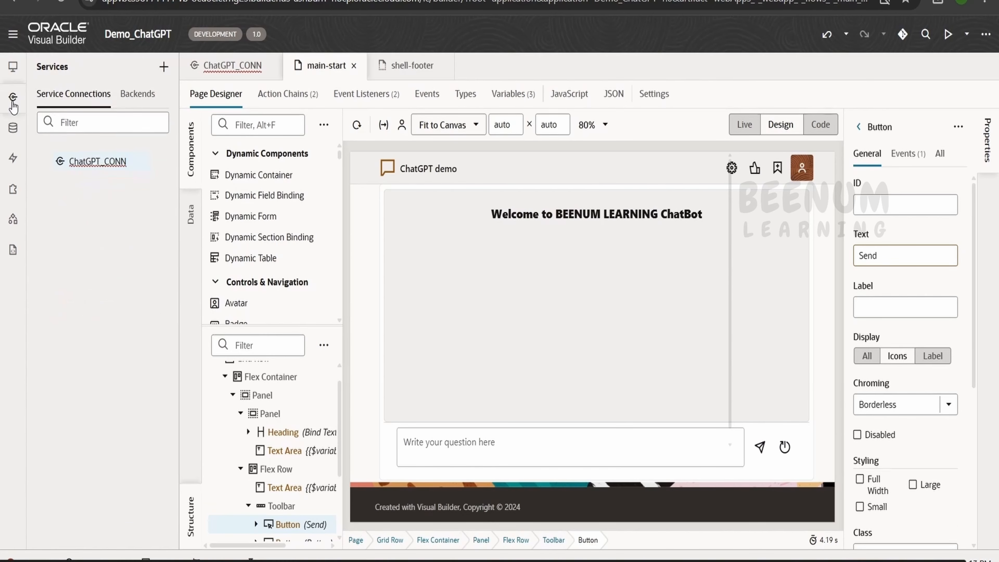
{"action": "left_click", "coordinate": [12, 96]}
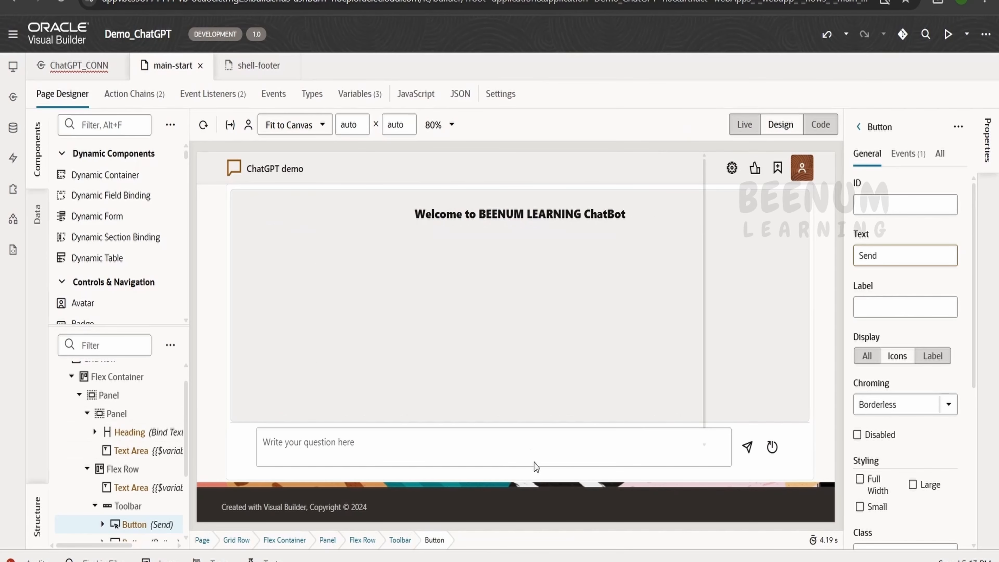
{"action": "left_click", "coordinate": [536, 437]}
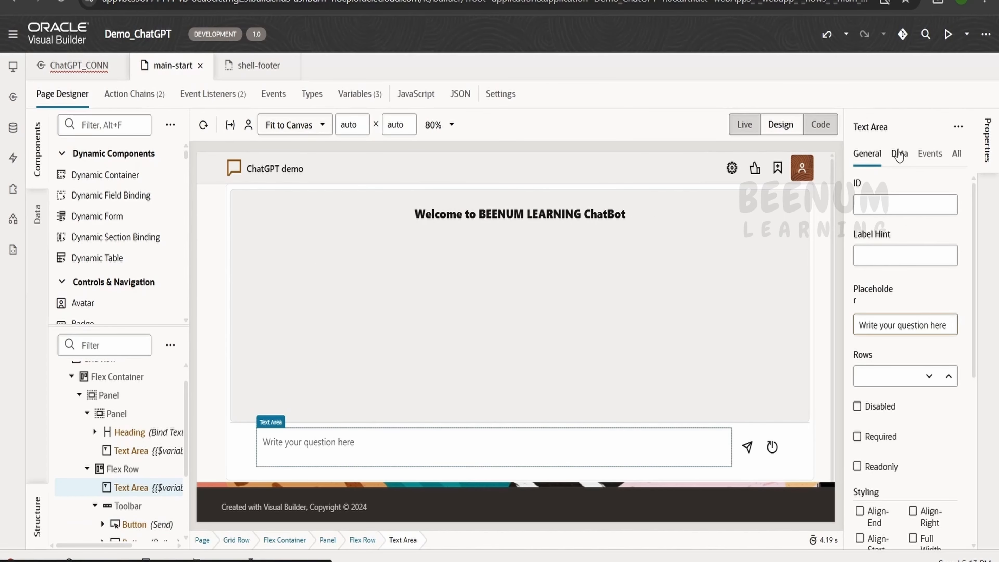
{"action": "left_click", "coordinate": [899, 153]}
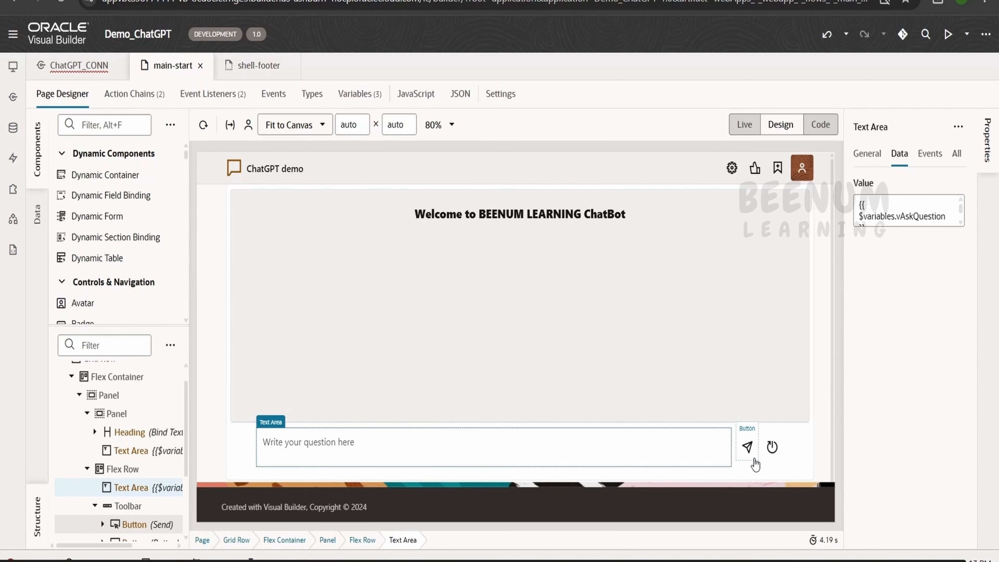
Open the action chain triggered by the Send button's ojAction event and look through its whole diagram.
{"action": "left_click", "coordinate": [747, 448]}
{"action": "left_click", "coordinate": [909, 153]}
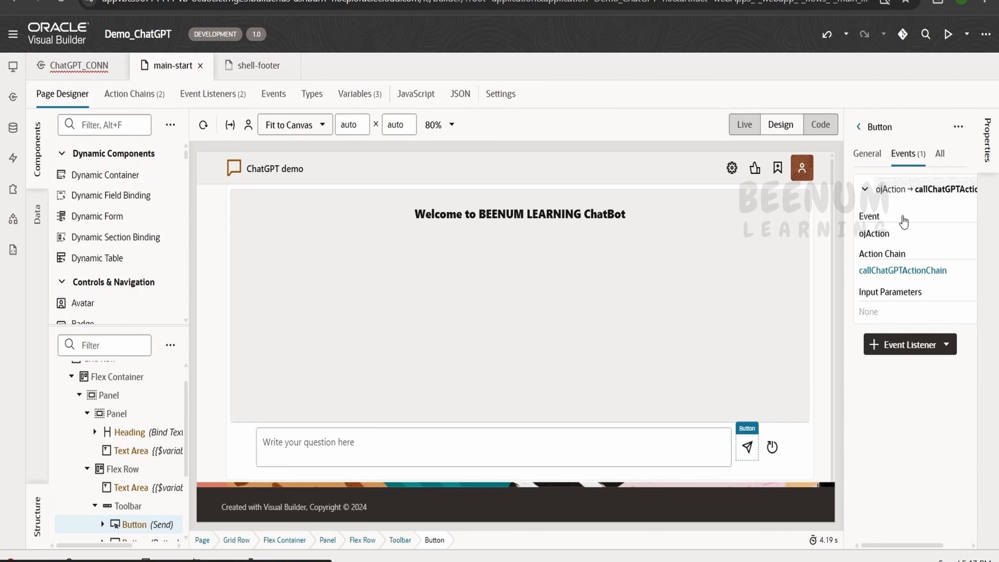
{"action": "left_click", "coordinate": [901, 271]}
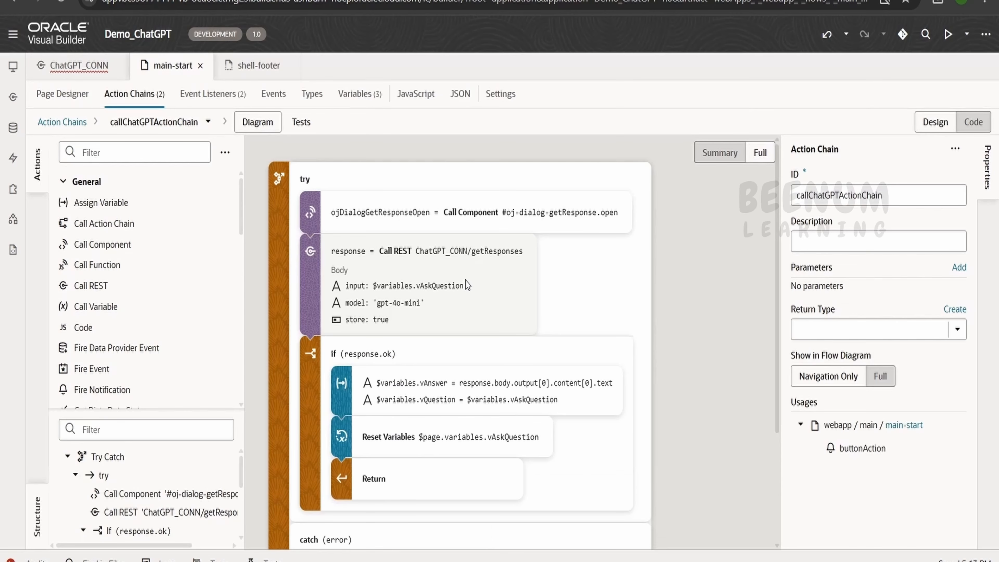
{"action": "scroll", "coordinate": [468, 282], "scroll_direction": "down", "scroll_amount": 3}
{"action": "scroll", "coordinate": [473, 237], "scroll_direction": "up", "scroll_amount": 3}
Inspect the action that opens the dialog and the body mapping of the getResponses REST call, leaving the parameters unsaved.
{"action": "left_click", "coordinate": [478, 216]}
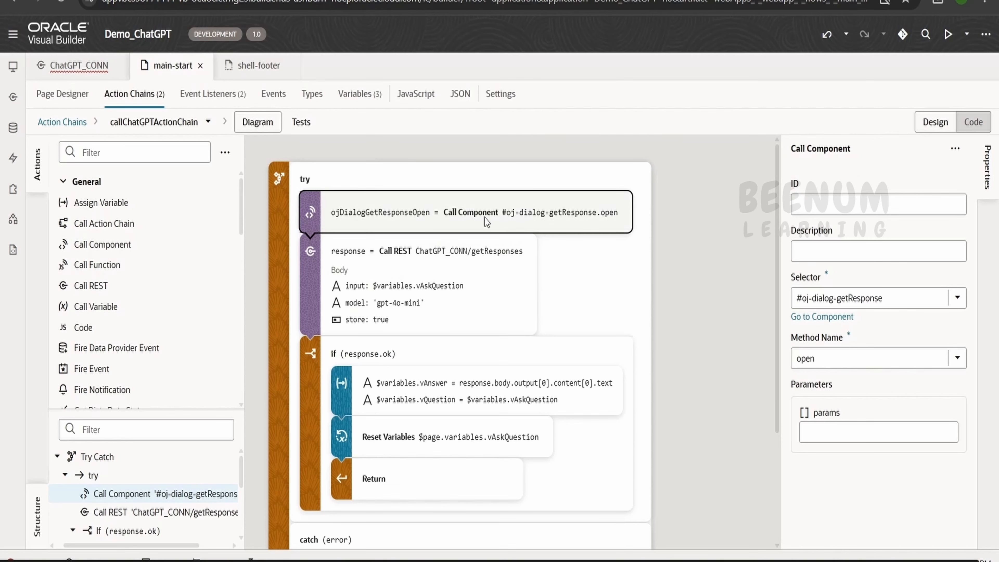
{"action": "left_click", "coordinate": [452, 295]}
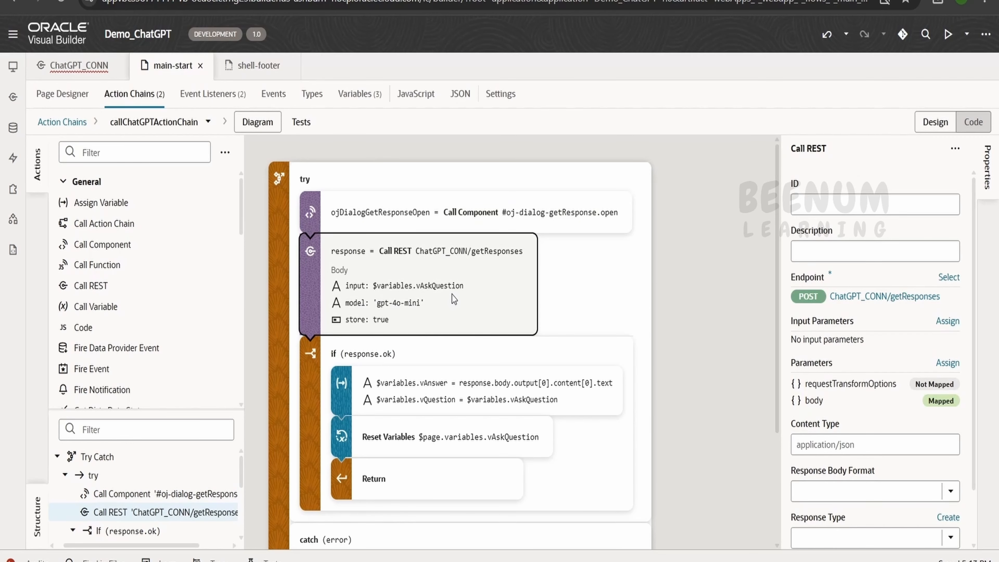
{"action": "left_click", "coordinate": [941, 409]}
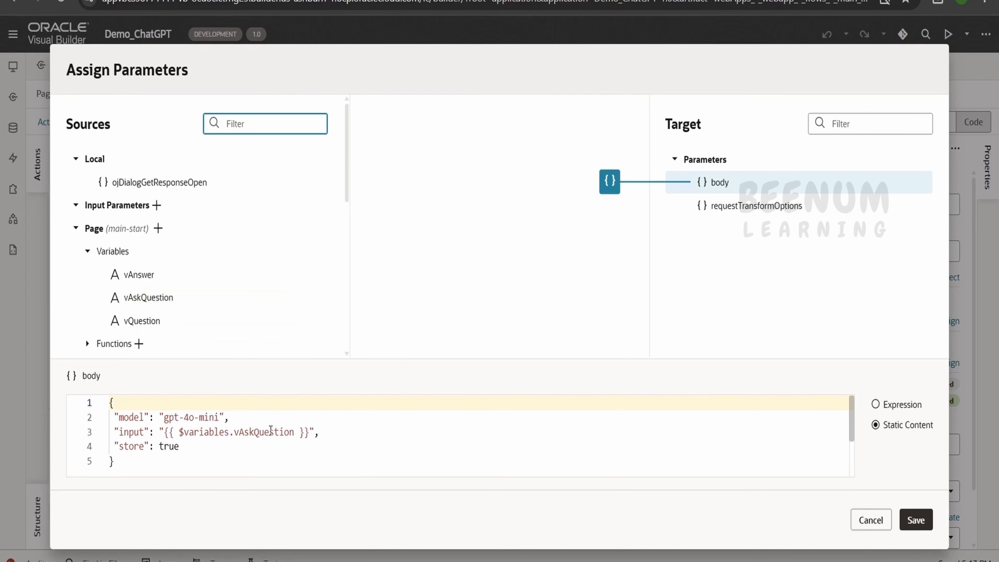
{"action": "double_click", "coordinate": [126, 433]}
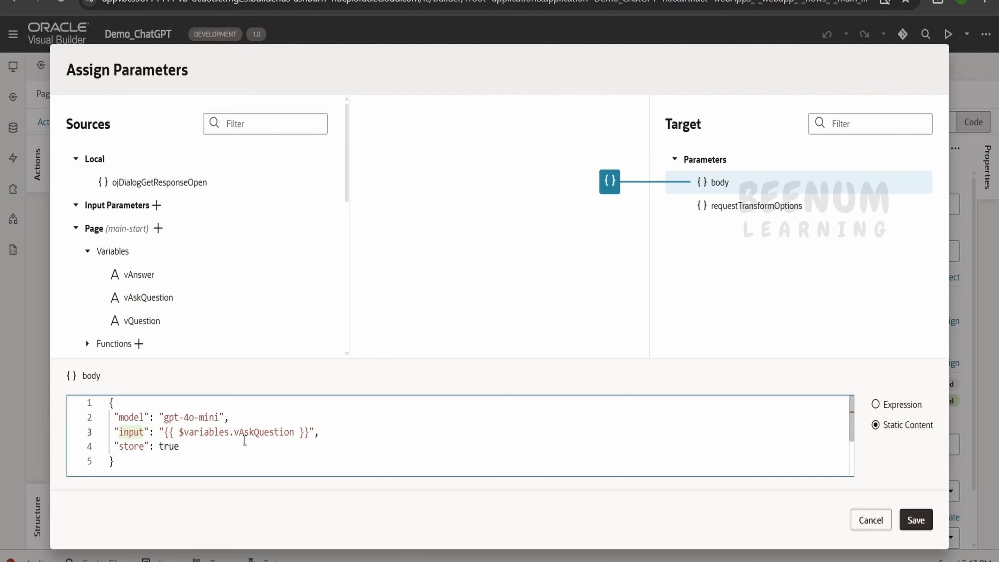
{"action": "left_click", "coordinate": [870, 520]}
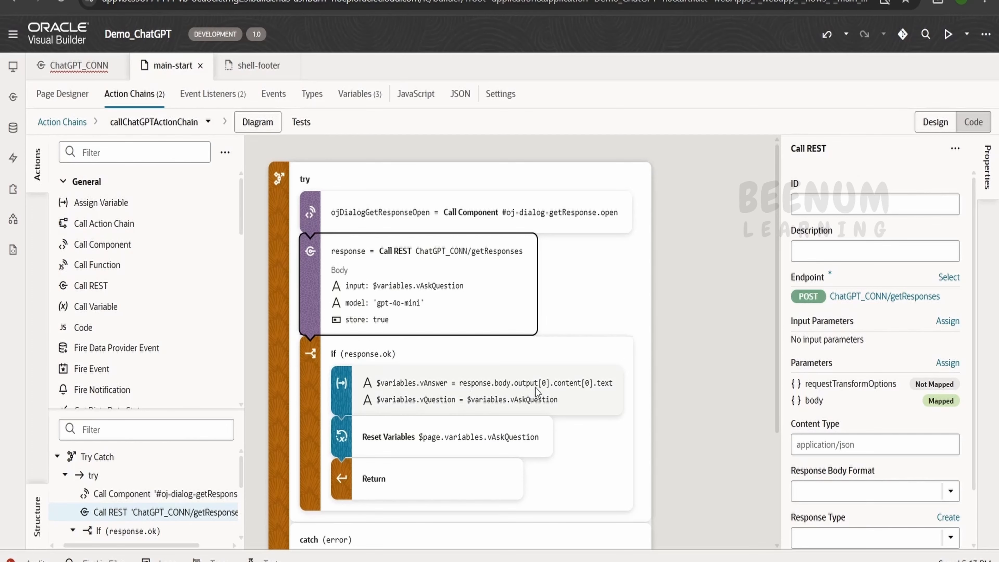
Switch to Postman to locate the text field inside the response's output content, and return to Visual Builder.
{"action": "left_click", "coordinate": [478, 561]}
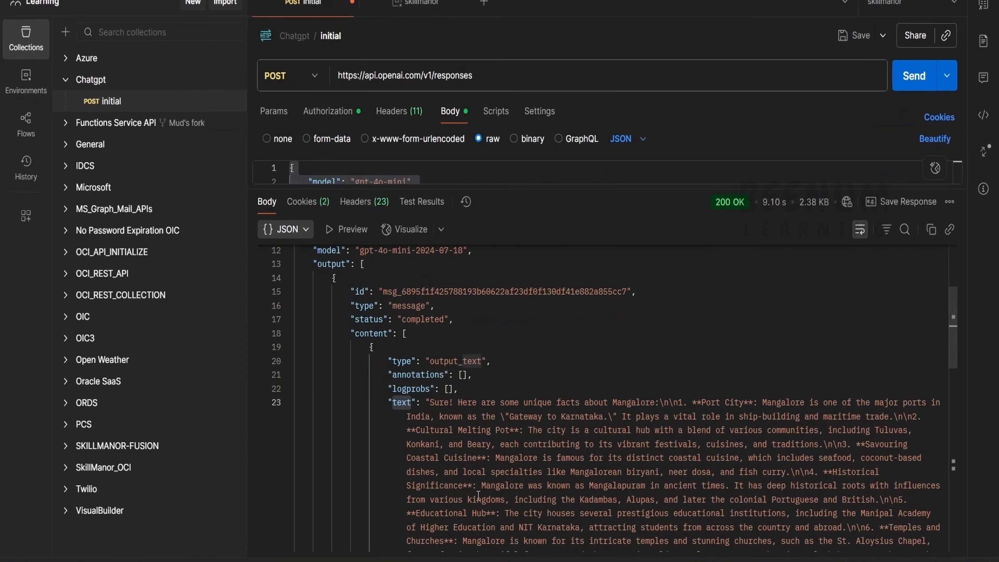
{"action": "double_click", "coordinate": [407, 404]}
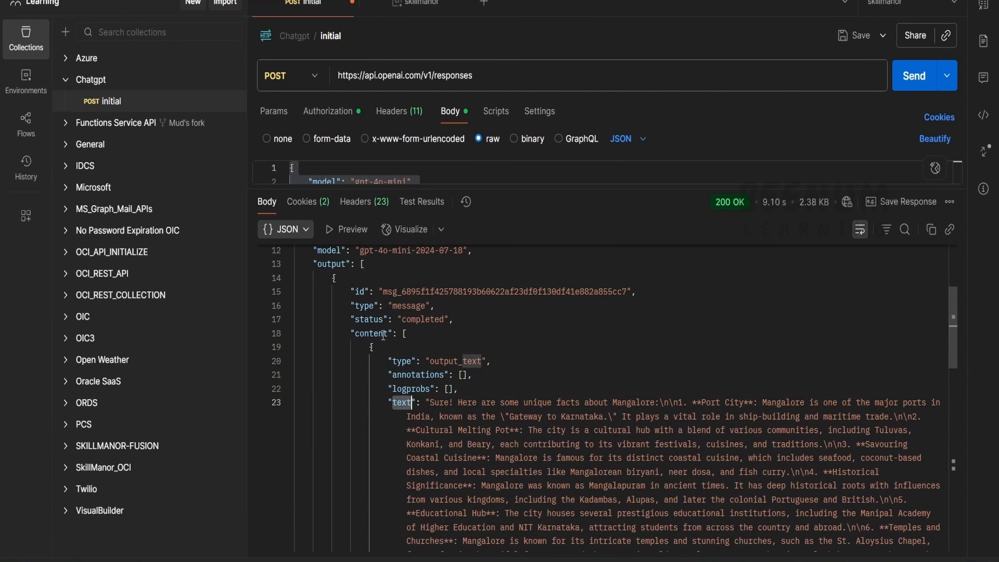
{"action": "key", "text": "alt+Tab"}
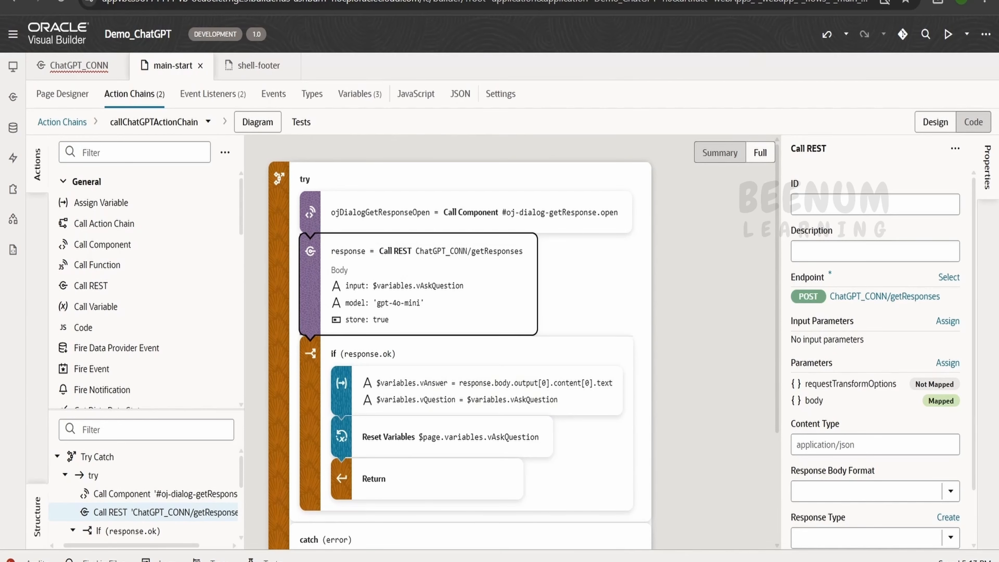
Switch to the running ChatGPT demo app and examine the question heading, the answer area and the question box.
{"action": "left_click", "coordinate": [314, 1]}
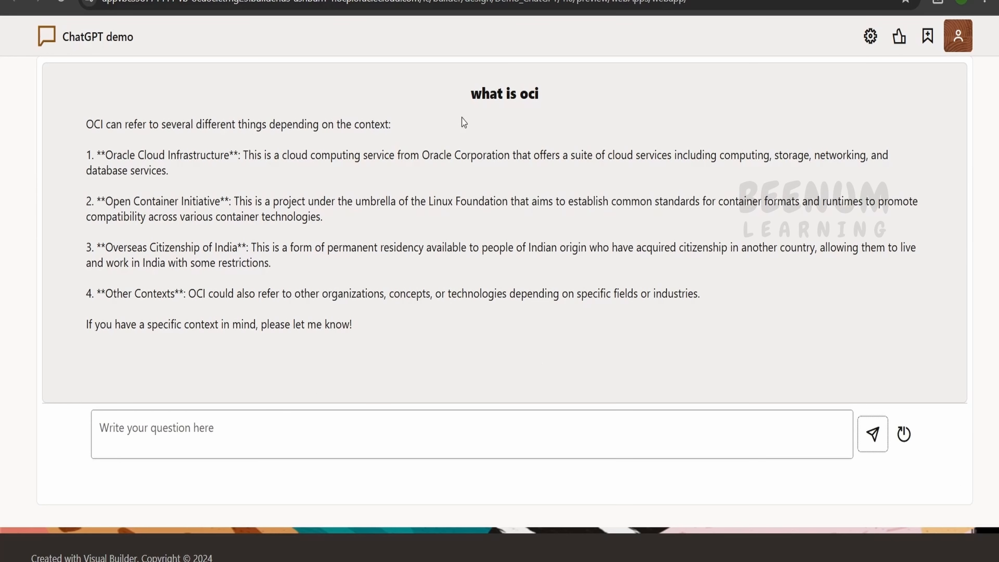
{"action": "left_click", "coordinate": [629, 1]}
{"action": "left_click_drag", "start_coordinate": [472, 94], "coordinate": [563, 100]}
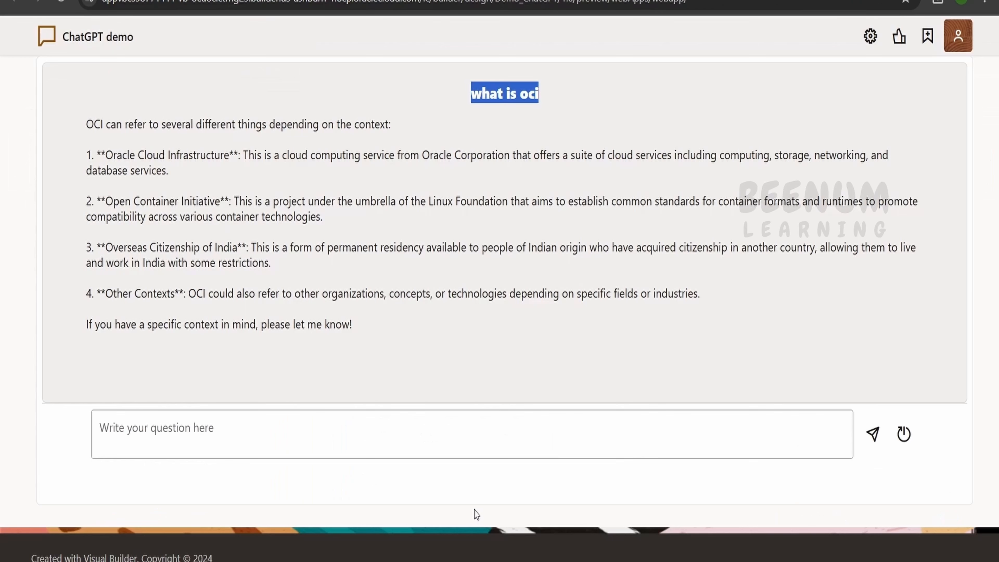
{"action": "left_click", "coordinate": [128, 454]}
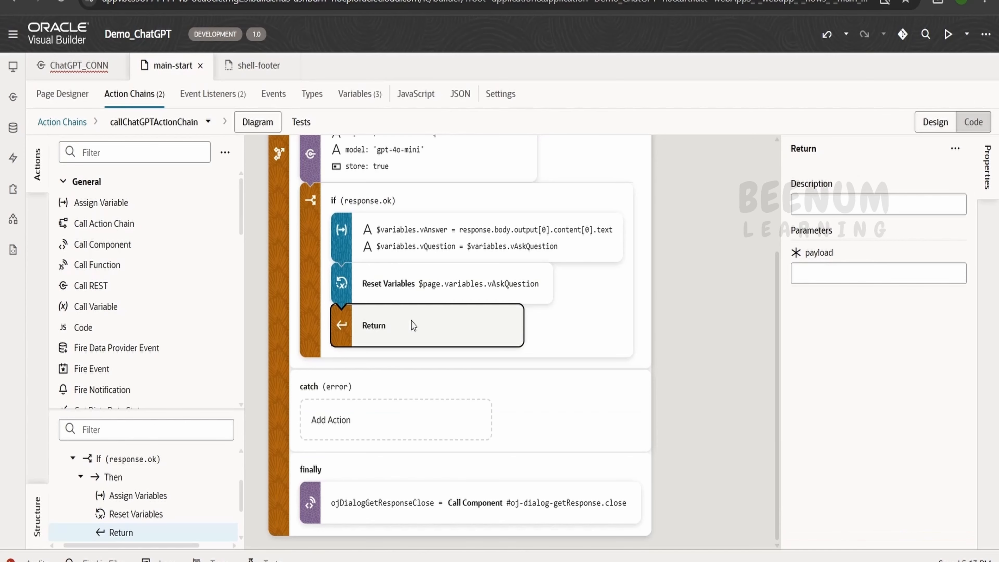
Inspect the Call Component action in the finally block of callChatGPTActionChain.
{"action": "left_click", "coordinate": [580, 509]}
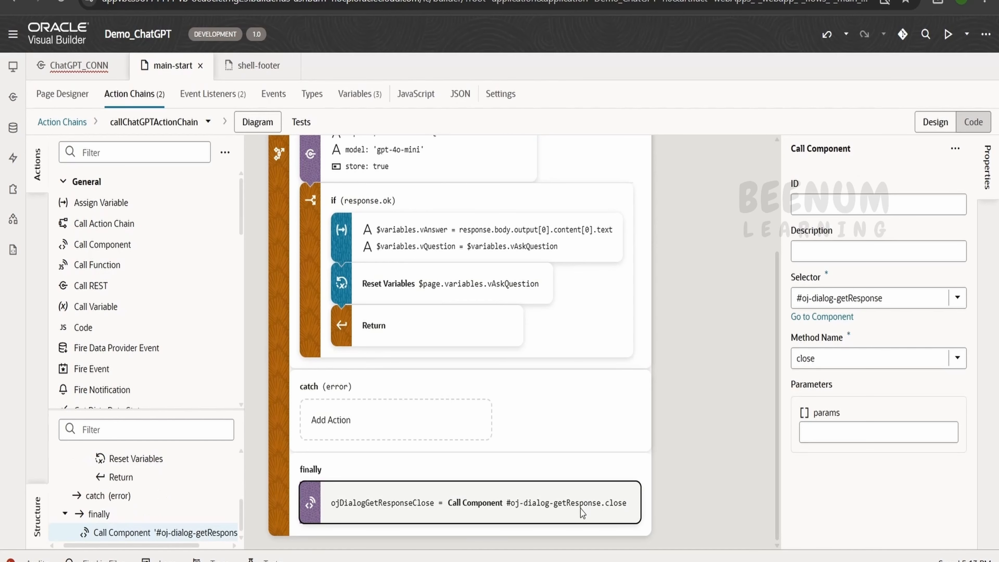
{"action": "scroll", "coordinate": [576, 507], "scroll_direction": "up", "scroll_amount": 3}
{"action": "scroll", "coordinate": [371, 435], "scroll_direction": "down", "scroll_amount": 3}
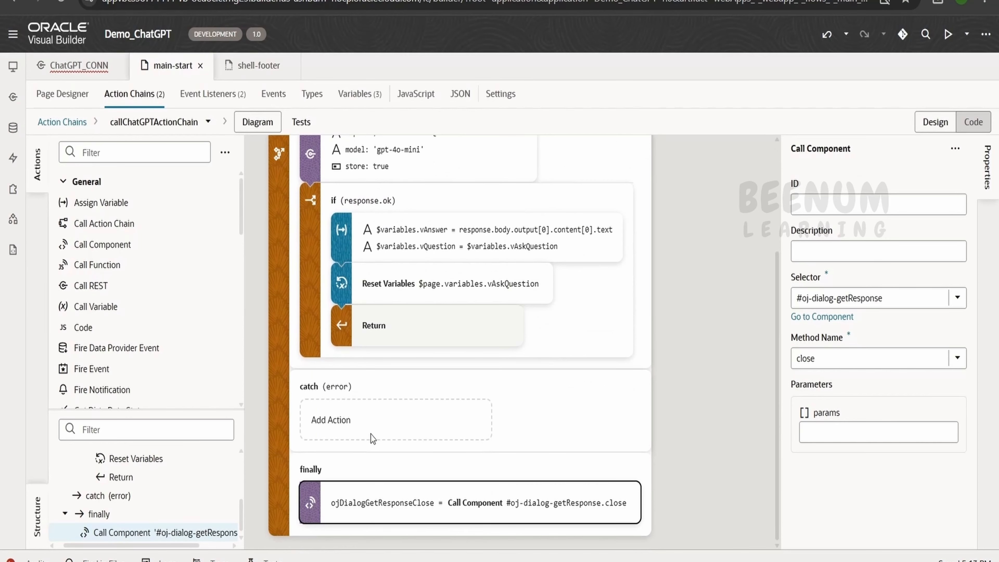
Preview the Processing dialog in the page designer with its temporary visibility override, and turn the override off again.
{"action": "left_click", "coordinate": [57, 94]}
{"action": "scroll", "coordinate": [149, 433], "scroll_direction": "down", "scroll_amount": 3}
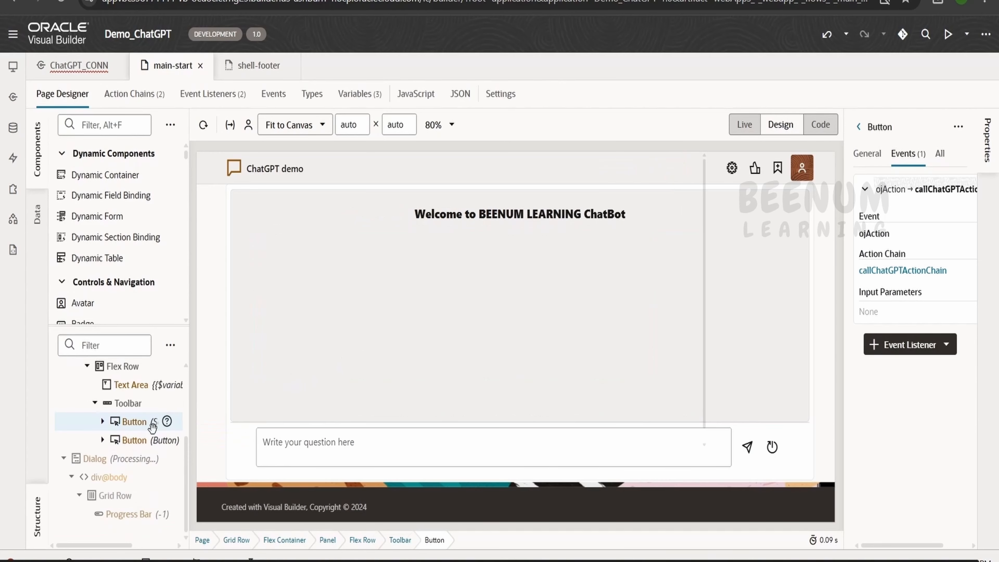
{"action": "left_click", "coordinate": [118, 458]}
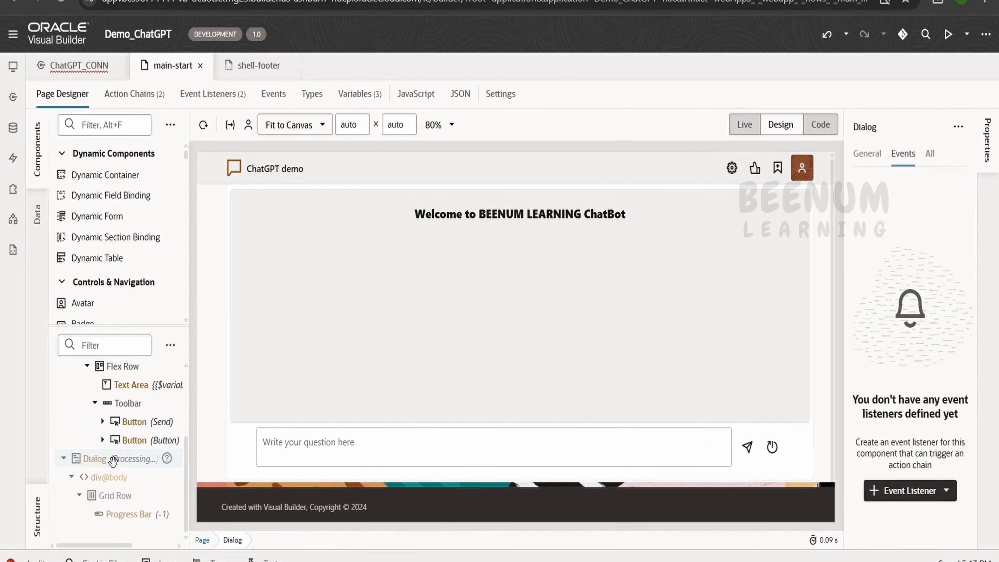
{"action": "left_click", "coordinate": [866, 153]}
{"action": "left_click", "coordinate": [943, 284]}
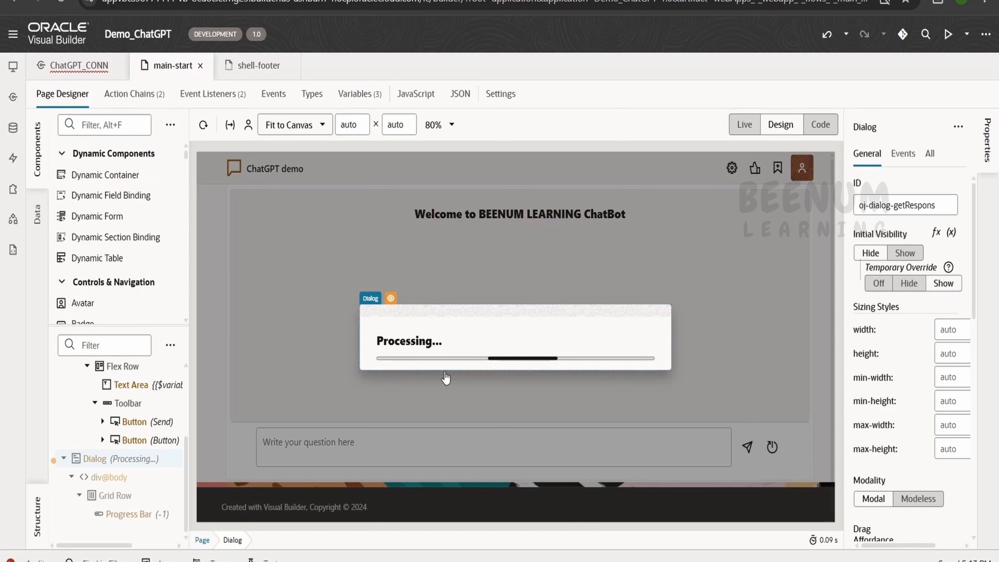
{"action": "left_click", "coordinate": [871, 285]}
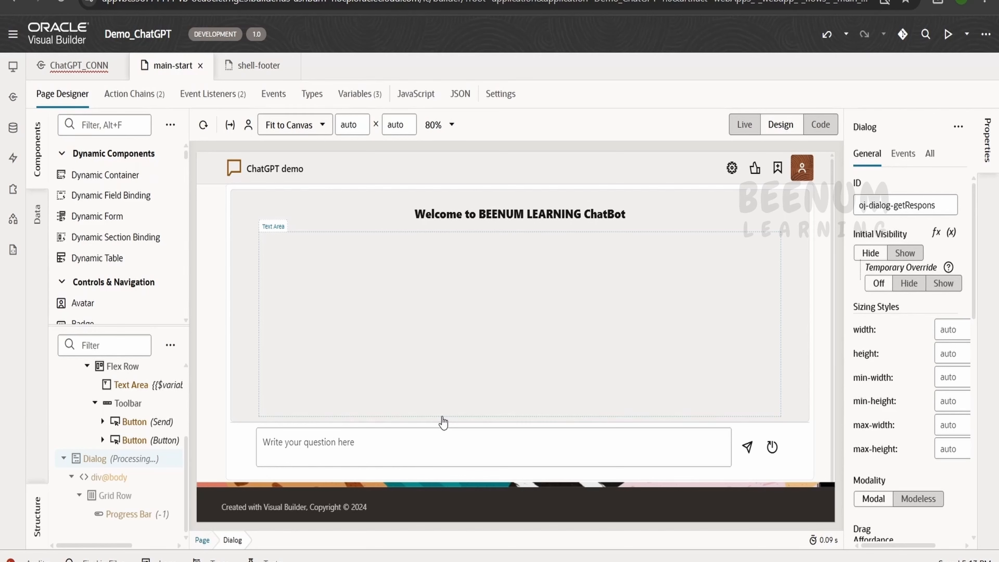
Examine the action chain triggered by the reset button's ojAction event, and return to the page design.
{"action": "left_click", "coordinate": [765, 456]}
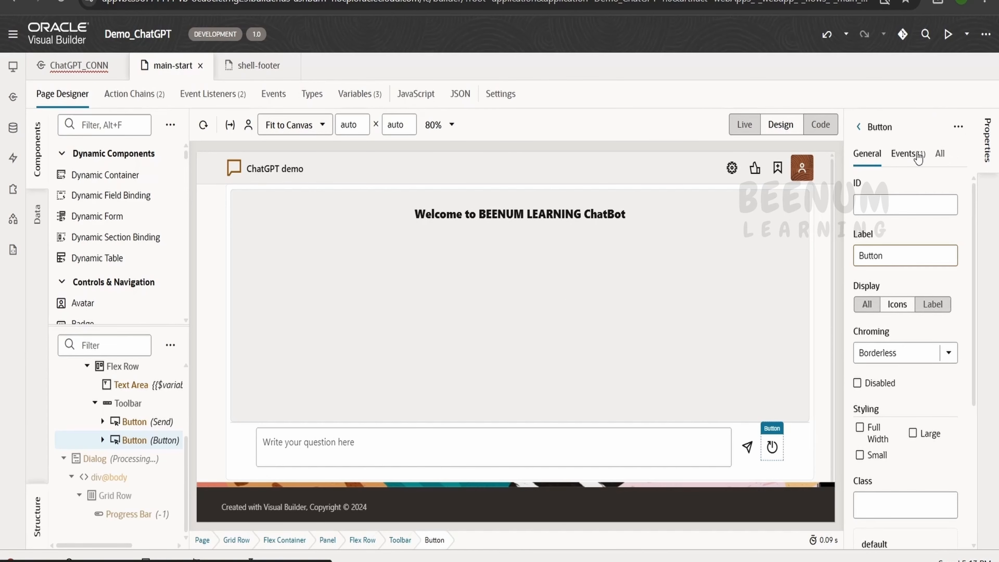
{"action": "left_click", "coordinate": [905, 153]}
{"action": "left_click", "coordinate": [899, 271]}
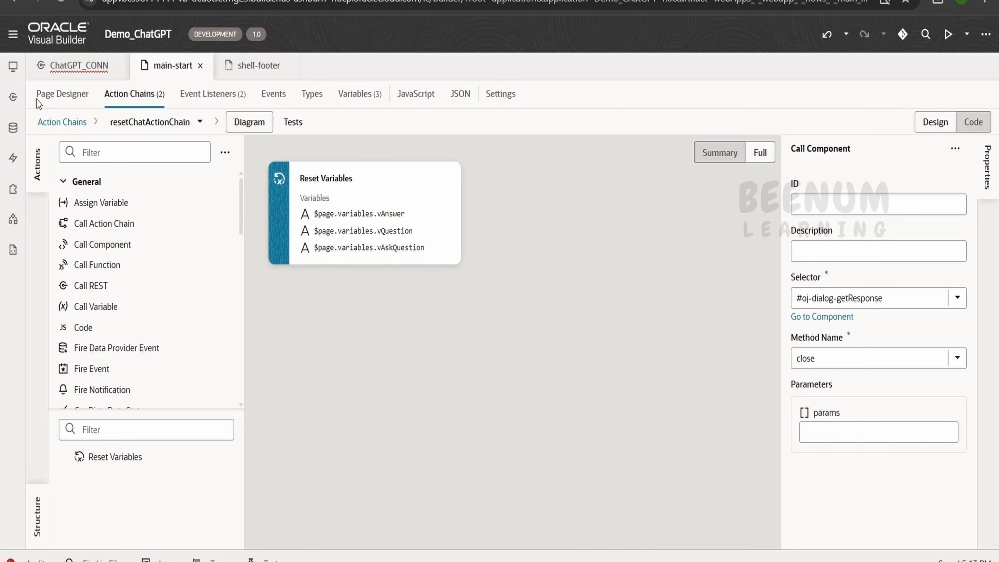
{"action": "left_click", "coordinate": [55, 95]}
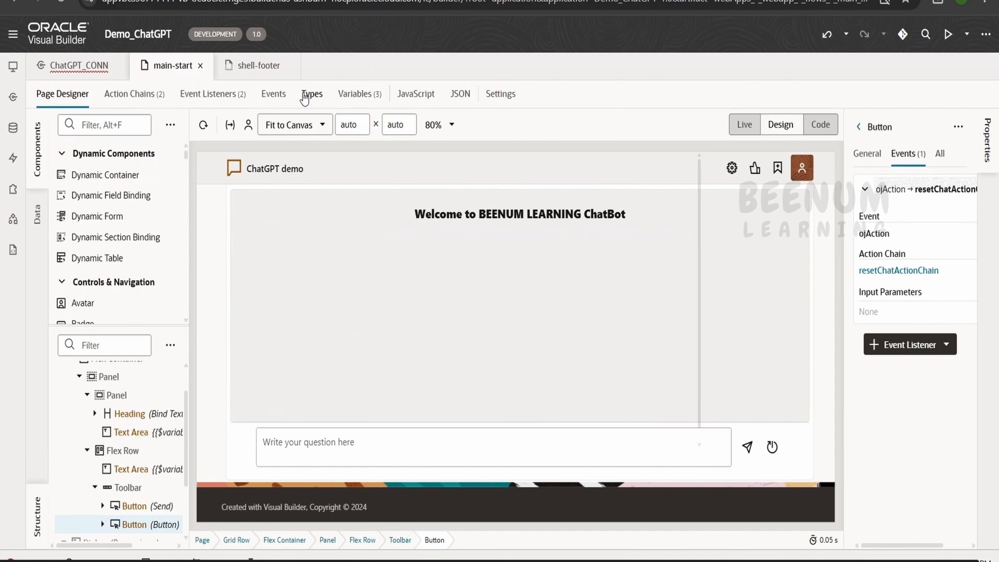
Review callChatGPTActionChain once more from the action chains, and return to the page design.
{"action": "left_click", "coordinate": [136, 95]}
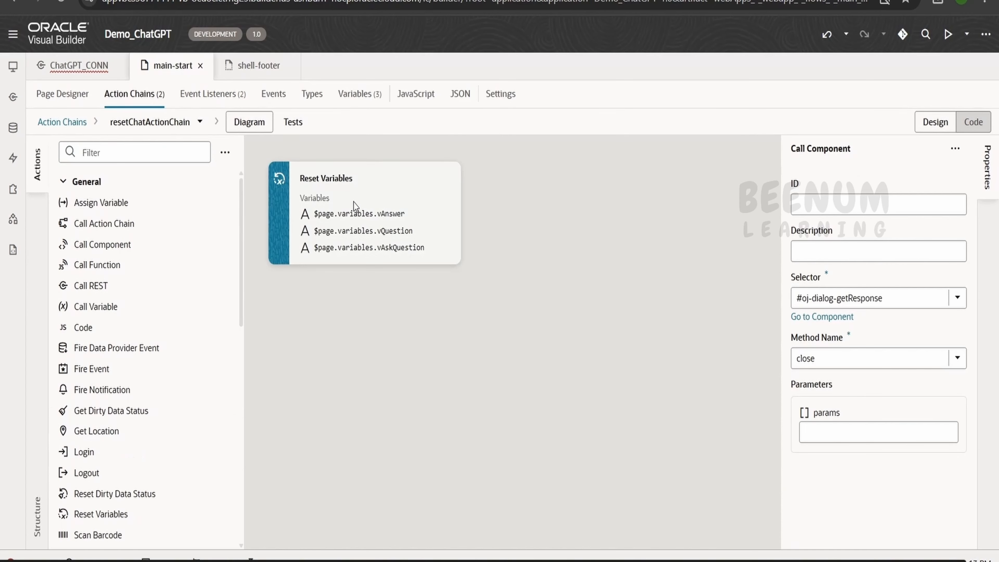
{"action": "left_click", "coordinate": [172, 126]}
{"action": "left_click", "coordinate": [157, 152]}
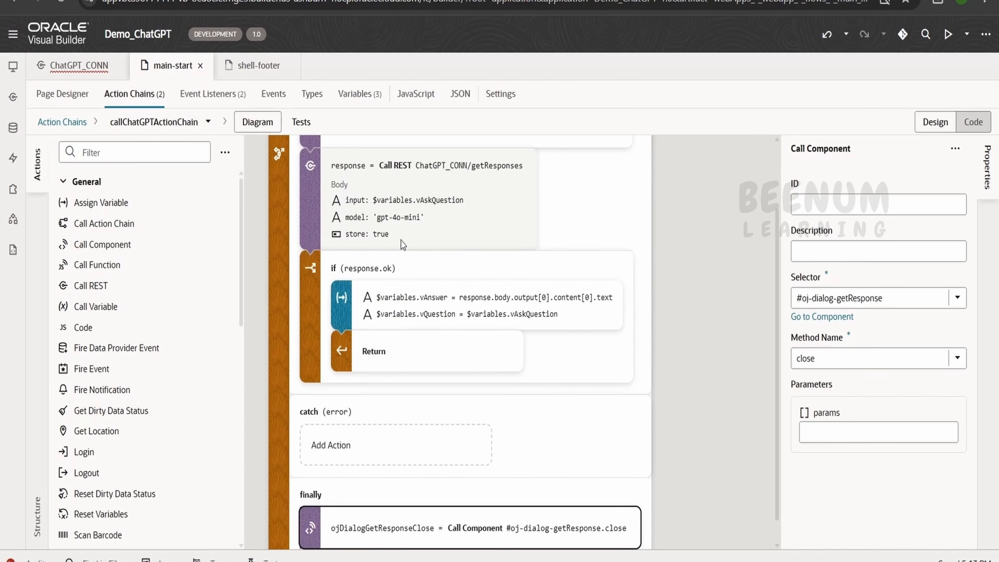
{"action": "scroll", "coordinate": [456, 292], "scroll_direction": "up", "scroll_amount": 3}
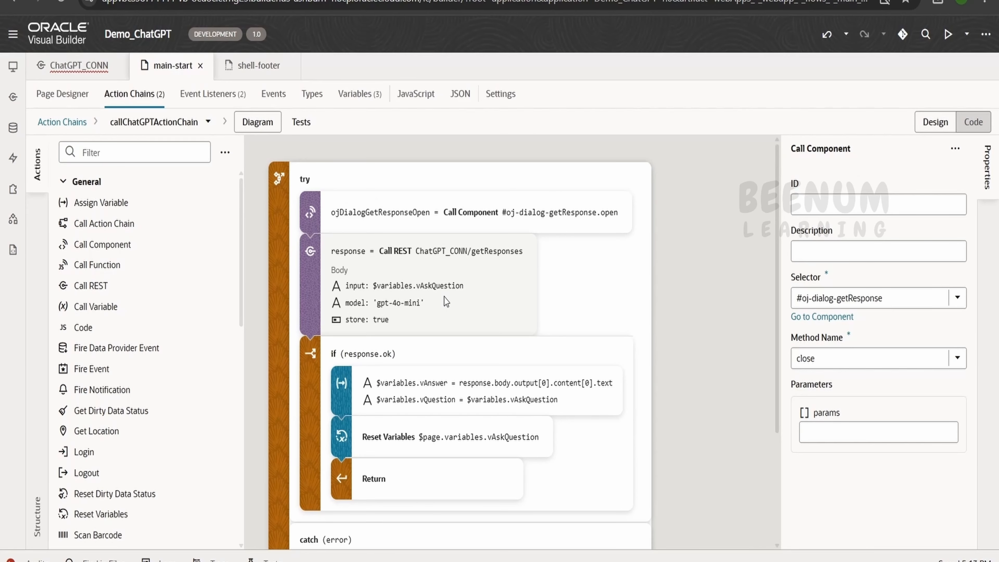
{"action": "left_click", "coordinate": [484, 291]}
{"action": "left_click", "coordinate": [68, 99]}
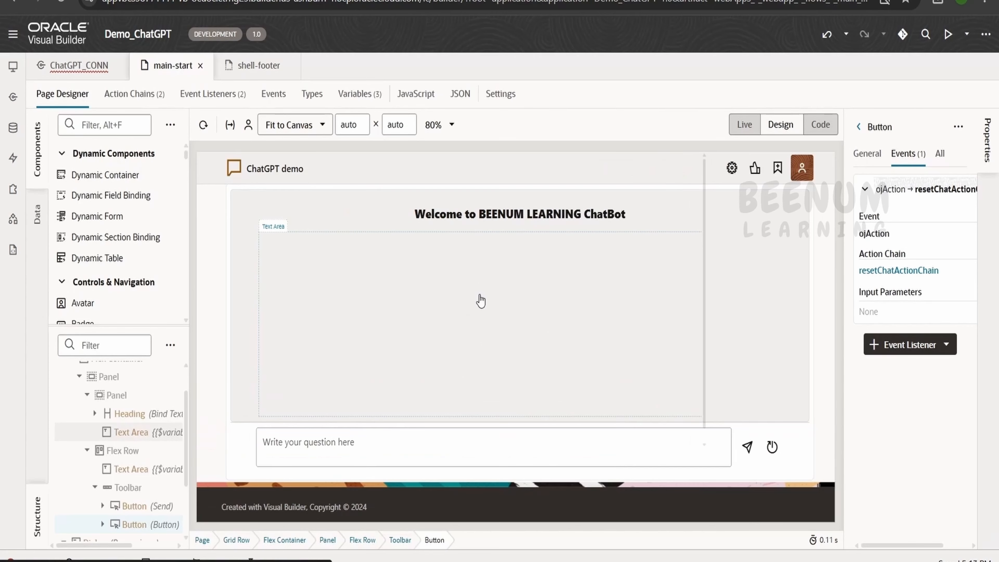